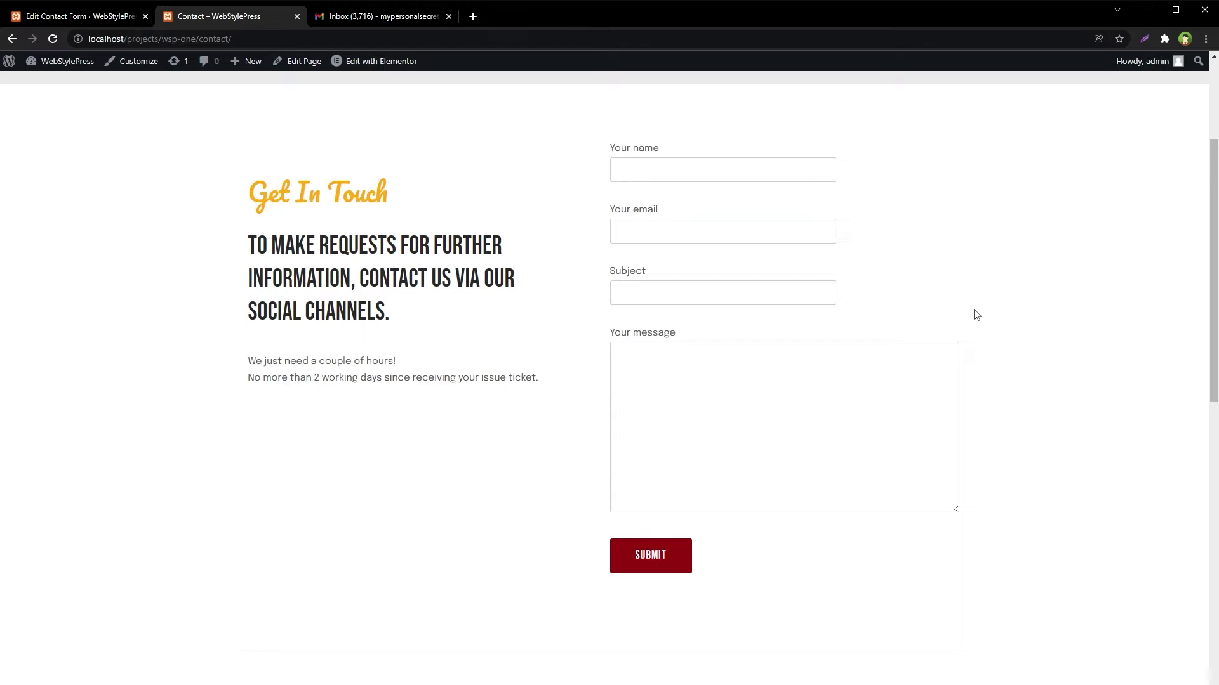
# - Back in the form editor, review the Name, Email Address, Subject and Message labels in the mail body
pyautogui.hotkey('ctrl', 'pageup')
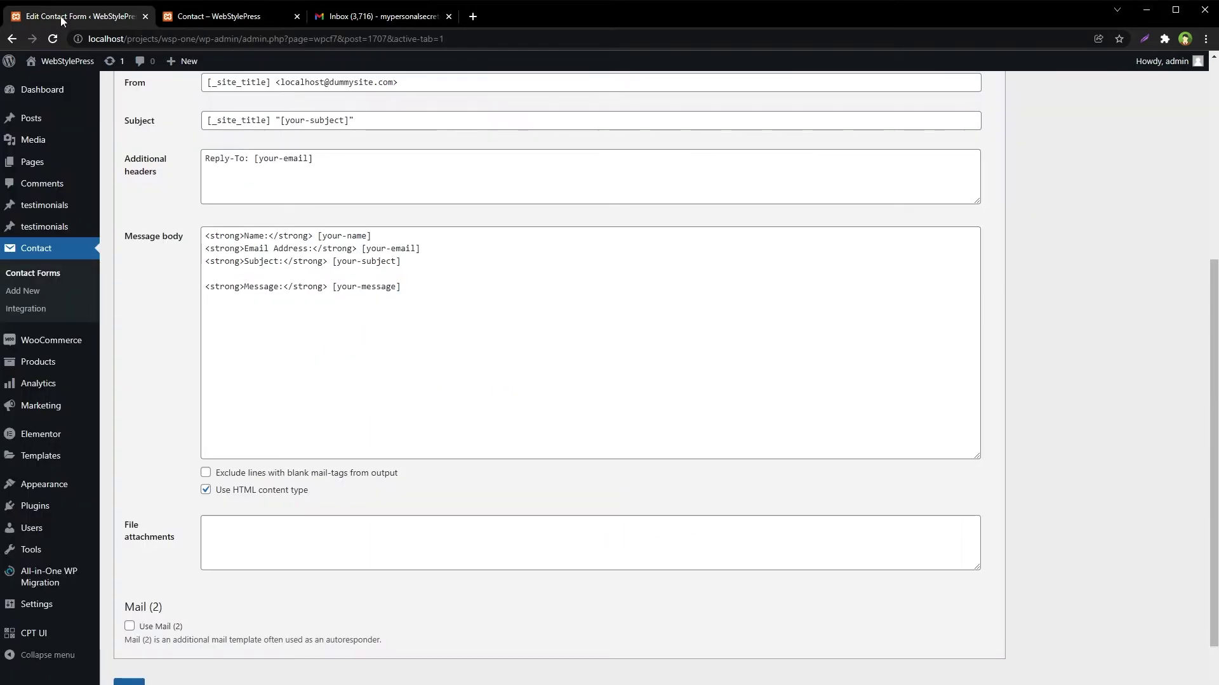
pyautogui.moveTo(440, 293); pyautogui.dragTo(191, 212)
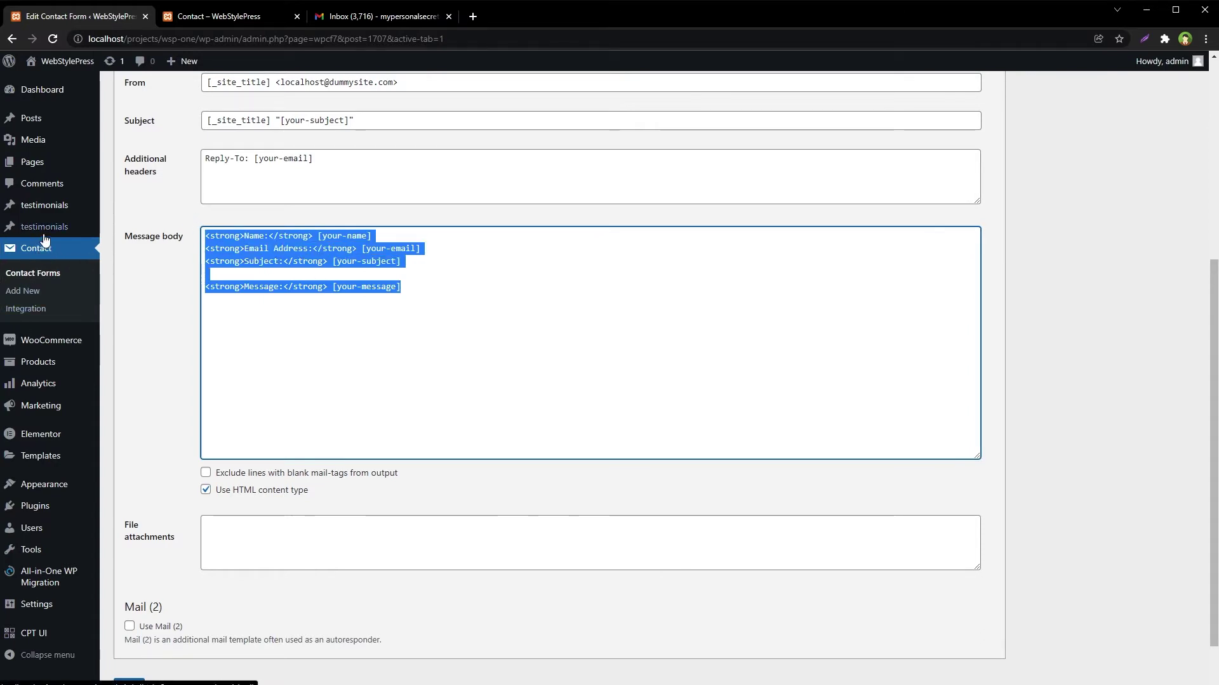
pyautogui.click(416, 291)
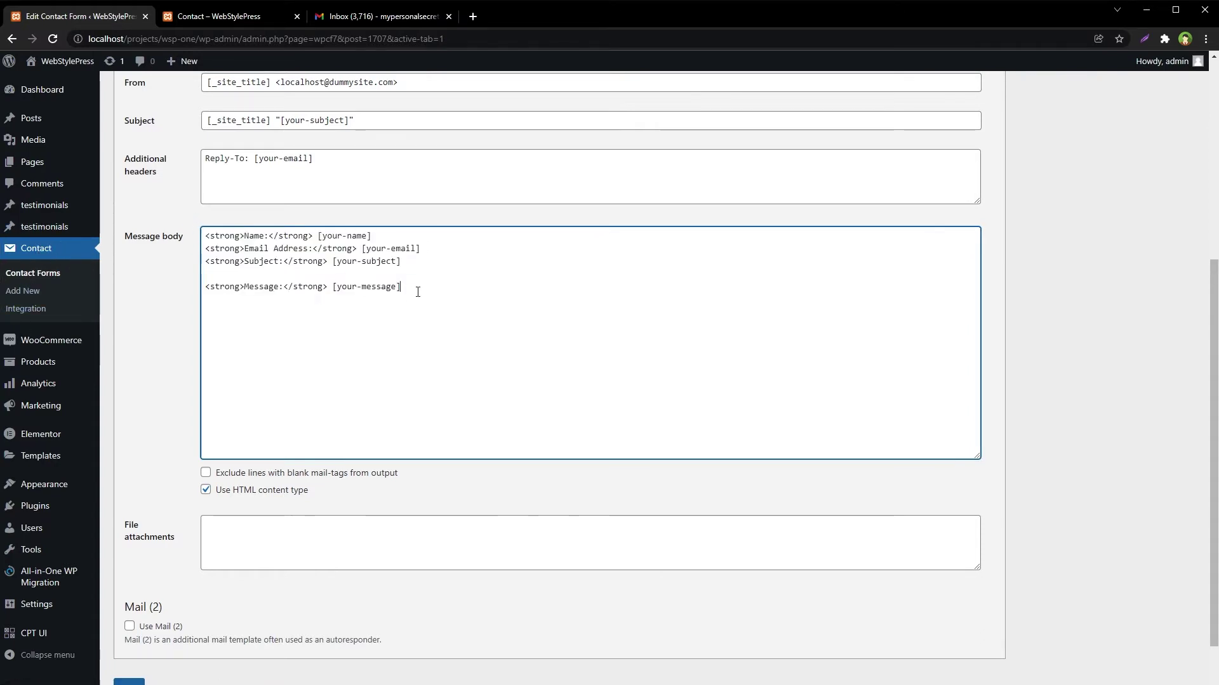
pyautogui.doubleClick(253, 239)
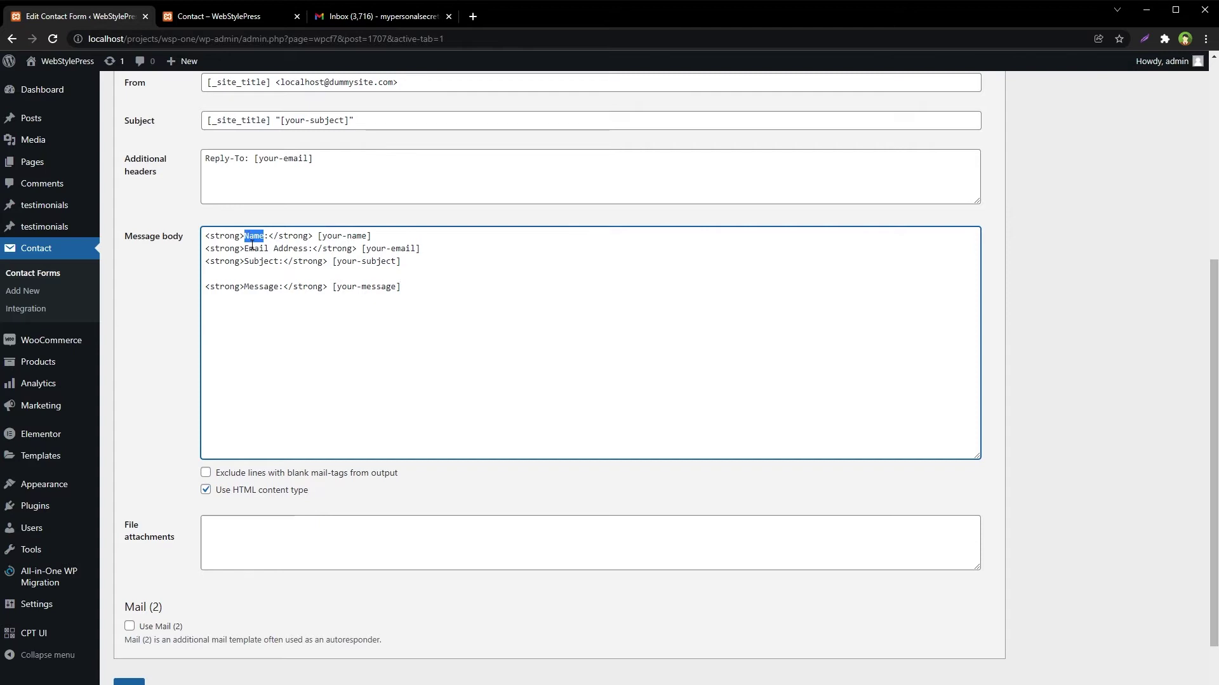
pyautogui.doubleClick(257, 248)
pyautogui.doubleClick(263, 261)
pyautogui.doubleClick(260, 287)
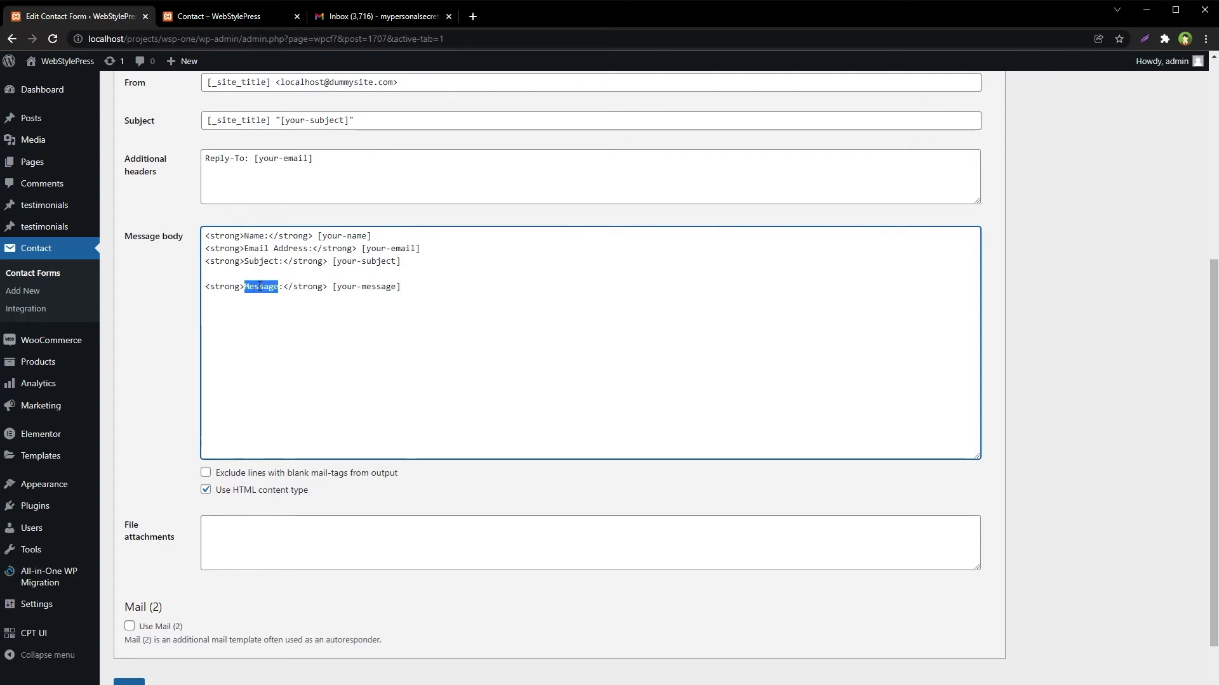
# - Add a '/////////' separator line after the Message line and start a new line
pyautogui.click(453, 287)
pyautogui.write('/////////')
pyautogui.press('Return')
pyautogui.press('Return')
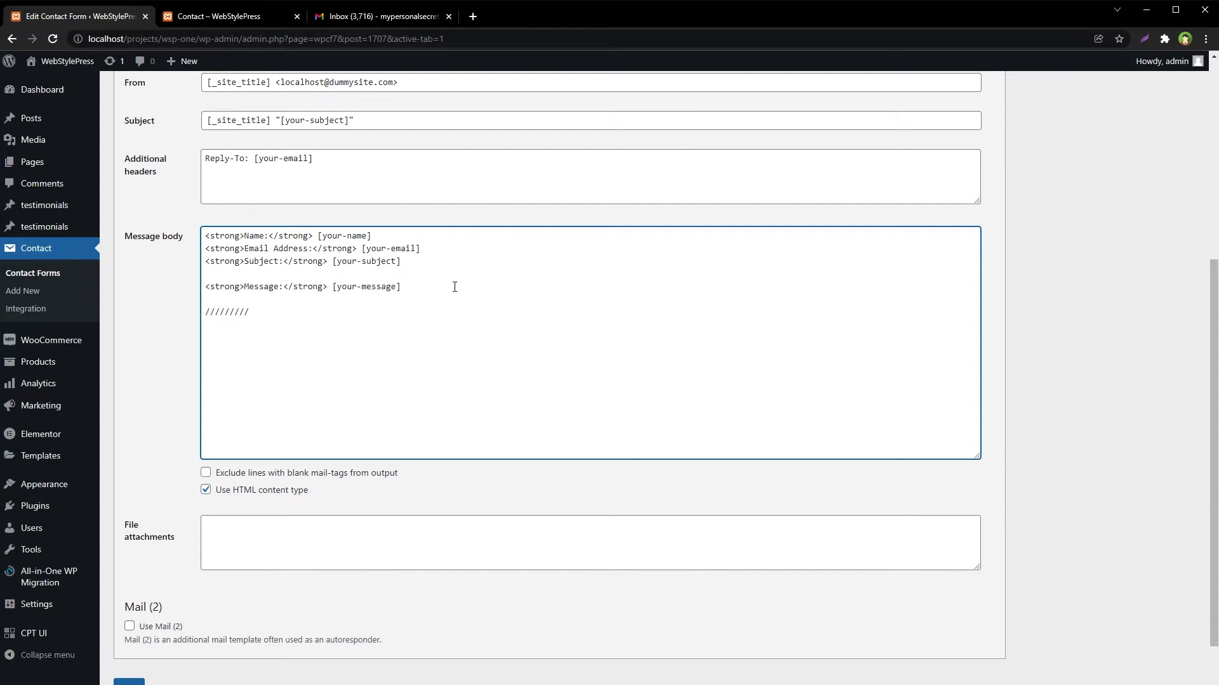
# - Paste the 'Page URL: [_url]' and 'Permalink URL: [_post_url]' lines and zoom in the page
pyautogui.write('Page URL: [_url] Permalink URL: [_post_url]')
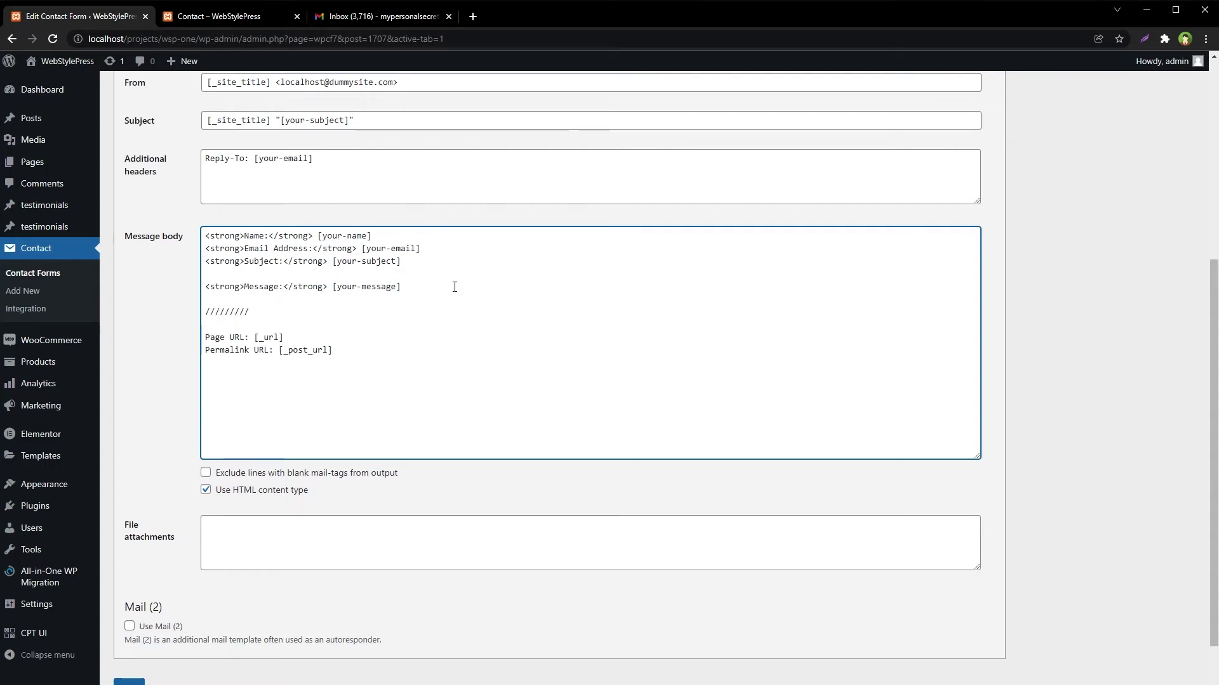
pyautogui.hotkey('ctrl', '+')
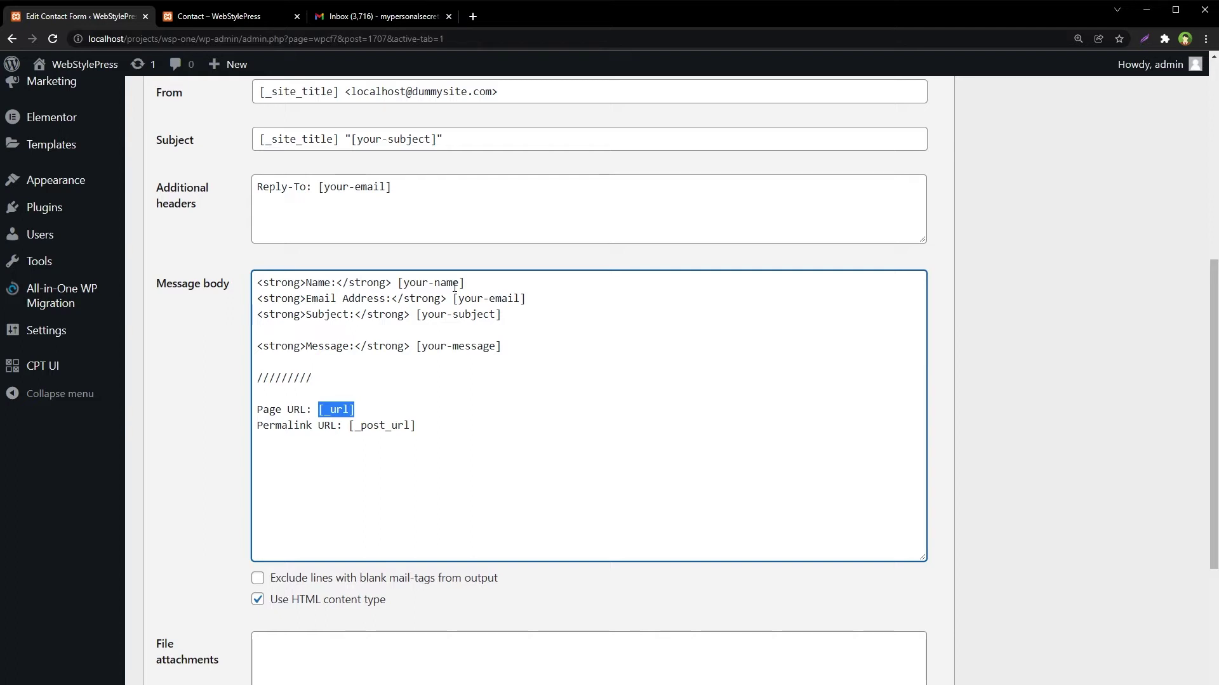
pyautogui.press('Down')
pyautogui.hotkey('shift', 'End')
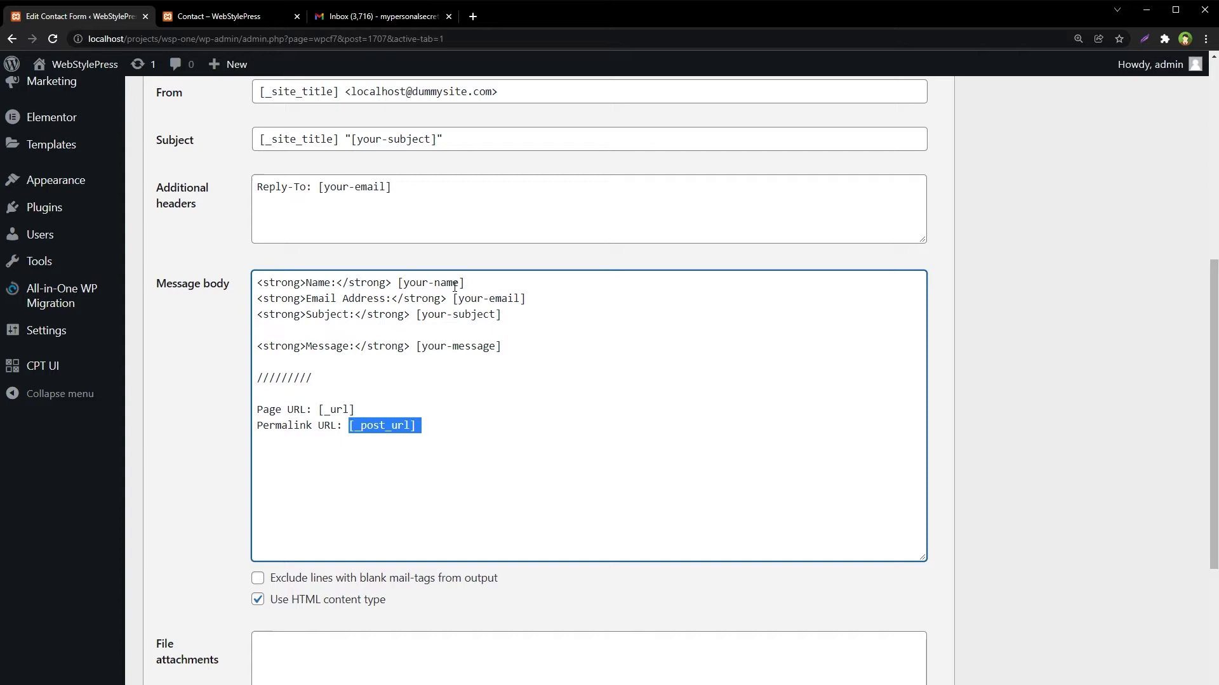
# - Paste 'Post Slug: [_post_name]' and 'Post Title: [_post_title]' lines after the Permalink URL line
pyautogui.click(517, 457)
pyautogui.write('Post Slug: [_post_name] Post Title: [_post_title]')
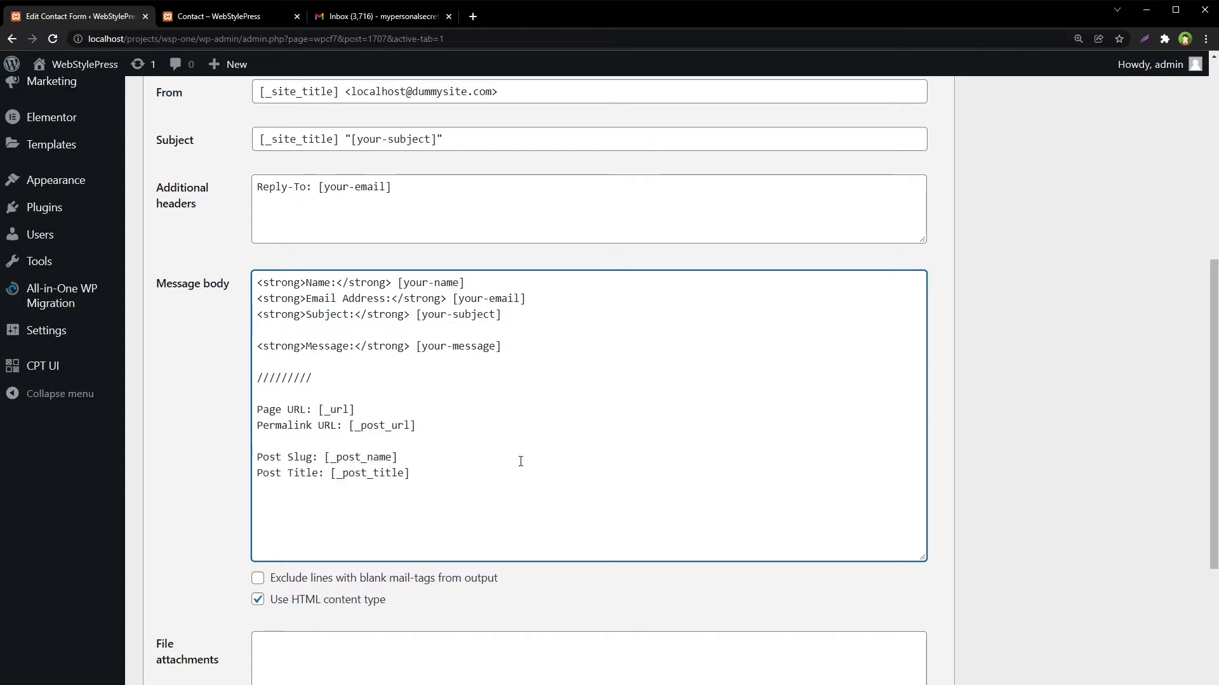
pyautogui.press('Home')
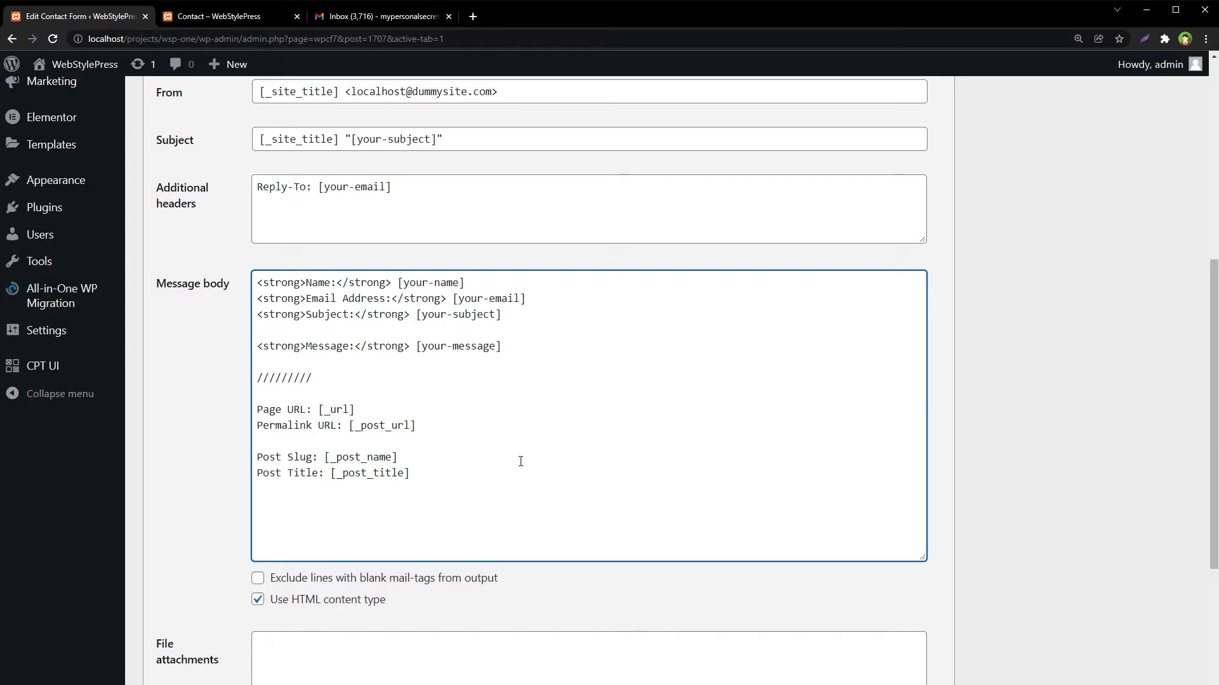
pyautogui.hotkey('shift', 'Down')
pyautogui.hotkey('shift', 'Down')
pyautogui.click(520, 461)
# - Type the example slug 'about-us-page' after [_post_name], then delete it again
pyautogui.hotkey('shift', 'Left')
pyautogui.hotkey('shift', 'Left')
pyautogui.hotkey('shift', 'Left')
pyautogui.hotkey('shift', 'Left')
pyautogui.hotkey('shift', 'Left')
pyautogui.hotkey('shift', 'Left')
pyautogui.hotkey('shift', 'Left')
pyautogui.hotkey('shift', 'Left')
pyautogui.hotkey('shift', 'Left')
pyautogui.hotkey('shift', 'Left')
pyautogui.hotkey('shift', 'Left')
pyautogui.hotkey('shift', 'Left')
pyautogui.hotkey('shift', 'Left')
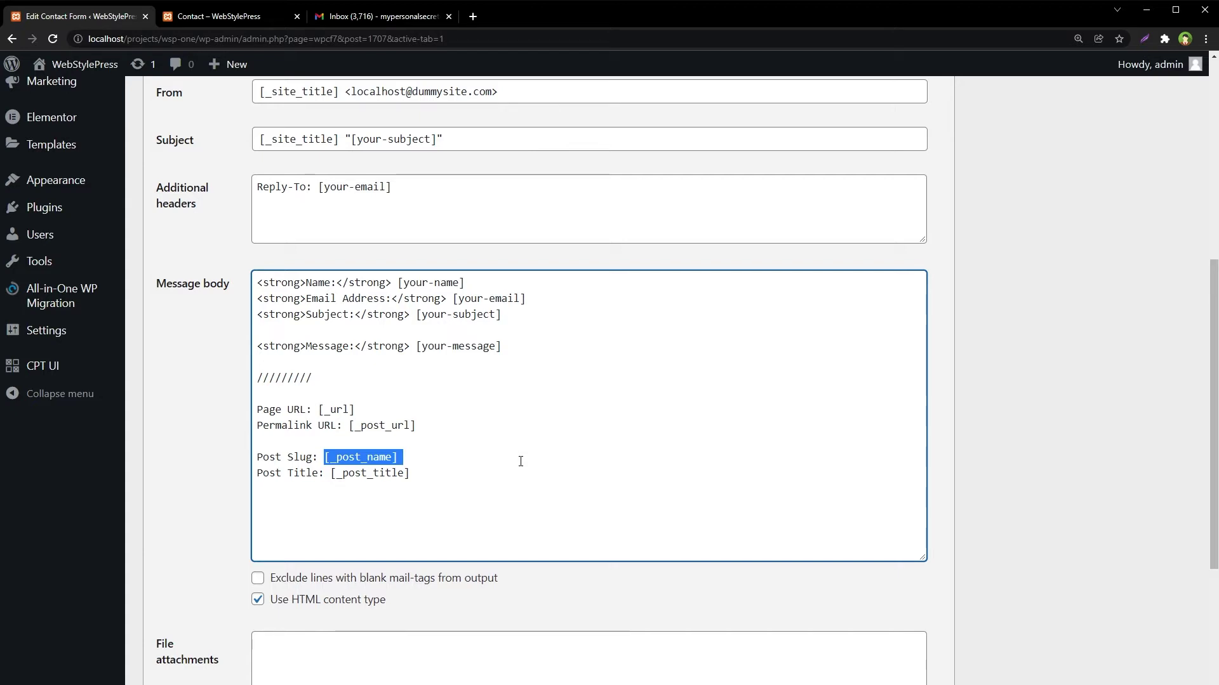
pyautogui.click(520, 462)
pyautogui.write('about')
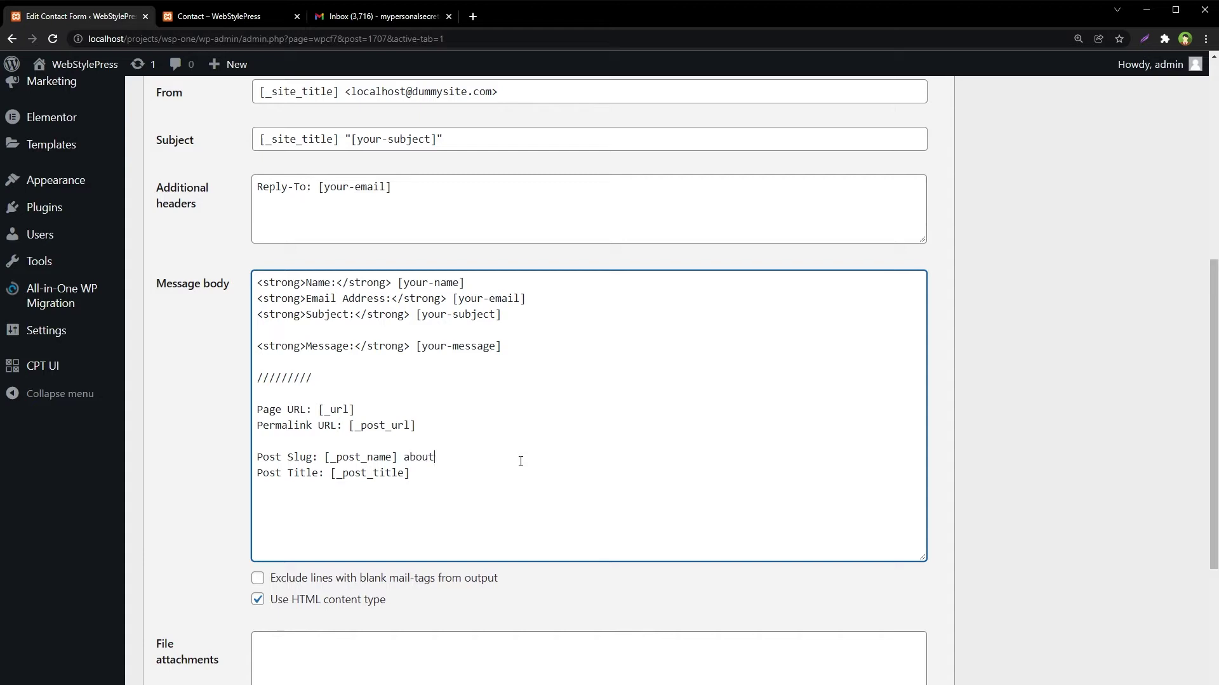
pyautogui.write('-us-page')
pyautogui.hotkey('shift', 'Left')
pyautogui.hotkey('shift', 'Left')
pyautogui.hotkey('shift', 'Left')
pyautogui.hotkey('shift', 'Left')
pyautogui.hotkey('shift', 'Left')
pyautogui.hotkey('shift', 'Left')
pyautogui.hotkey('shift', 'Left')
pyautogui.hotkey('shift', 'Left')
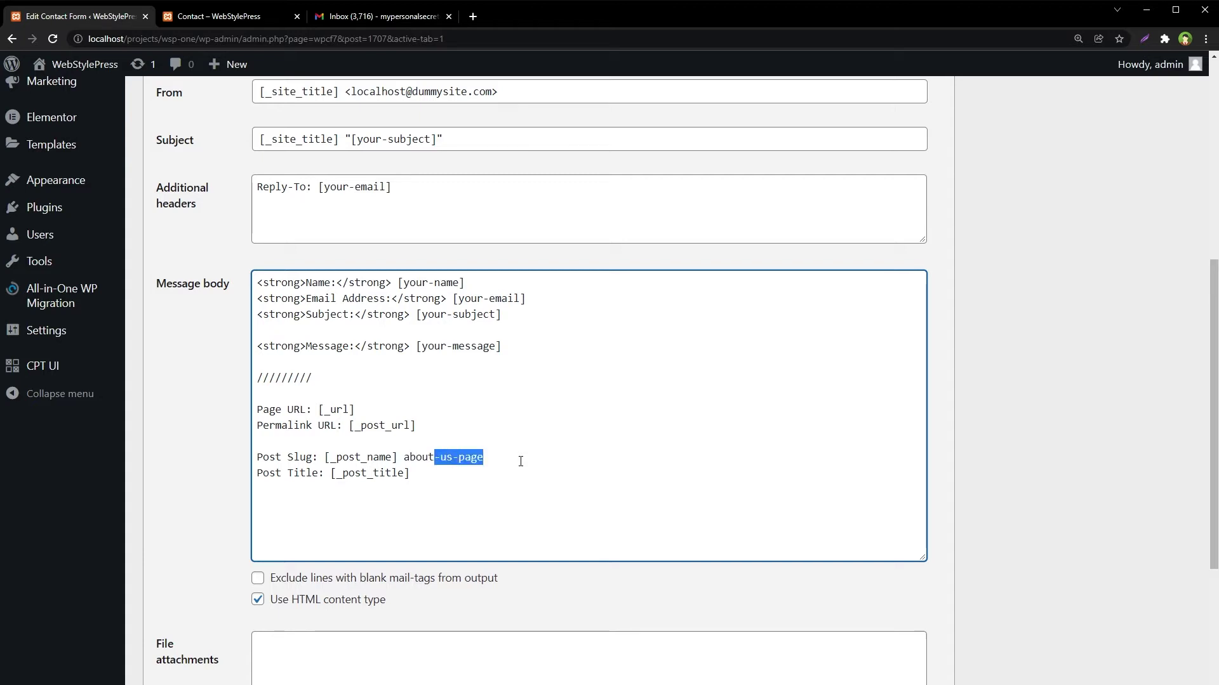
pyautogui.hotkey('shift', 'Left')
pyautogui.hotkey('shift', 'Left')
pyautogui.hotkey('shift', 'Left')
pyautogui.hotkey('shift', 'Left')
pyautogui.hotkey('shift', 'Left')
pyautogui.press('BackSpace')
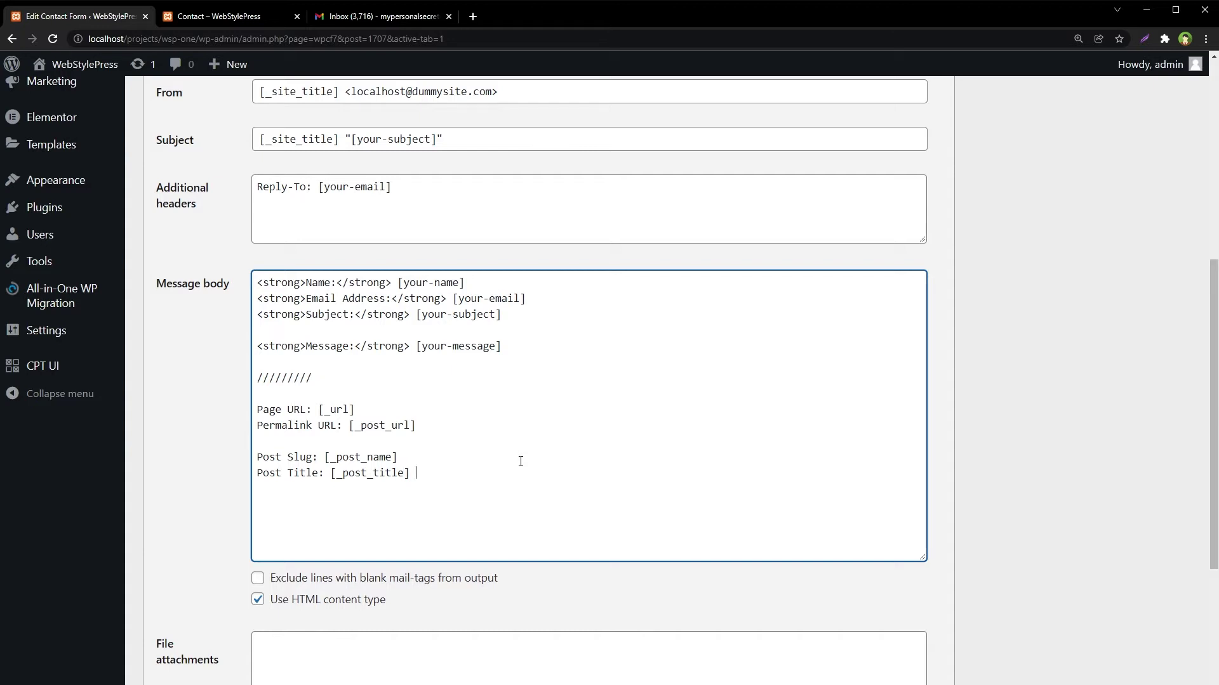
pyautogui.hotkey('shift', 'Left')
pyautogui.hotkey('shift', 'Left')
pyautogui.hotkey('shift', 'Left')
pyautogui.hotkey('shift', 'Left')
pyautogui.hotkey('shift', 'Left')
pyautogui.hotkey('shift', 'Left')
pyautogui.hotkey('shift', 'Left')
pyautogui.hotkey('shift', 'Left')
pyautogui.hotkey('shift', 'Left')
pyautogui.hotkey('shift', 'Left')
pyautogui.hotkey('shift', 'Left')
pyautogui.hotkey('shift', 'Left')
pyautogui.hotkey('shift', 'Left')
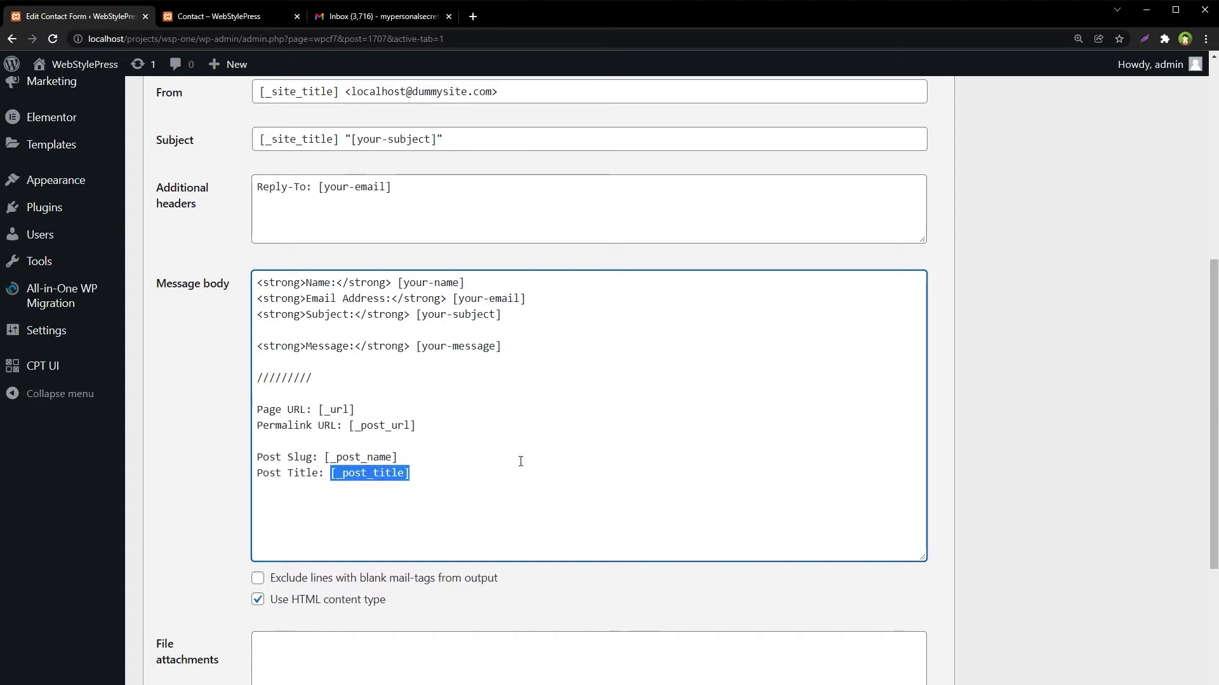
pyautogui.click(483, 494)
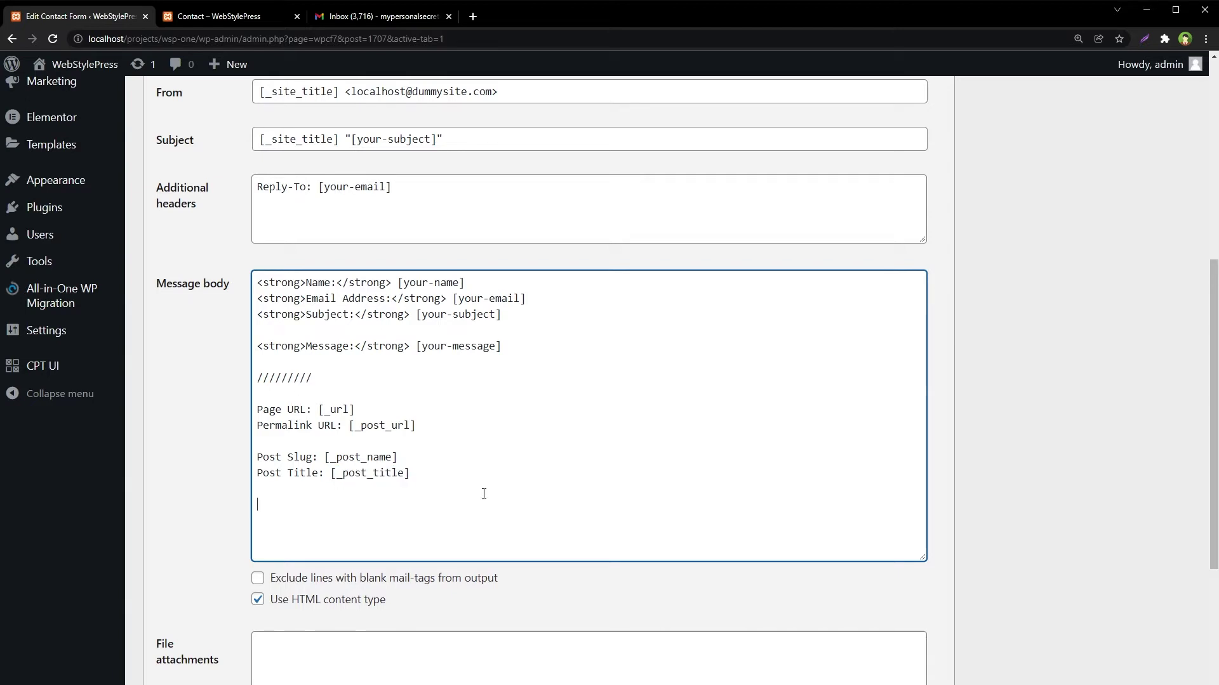
pyautogui.write('Post ID: [_post_id]')
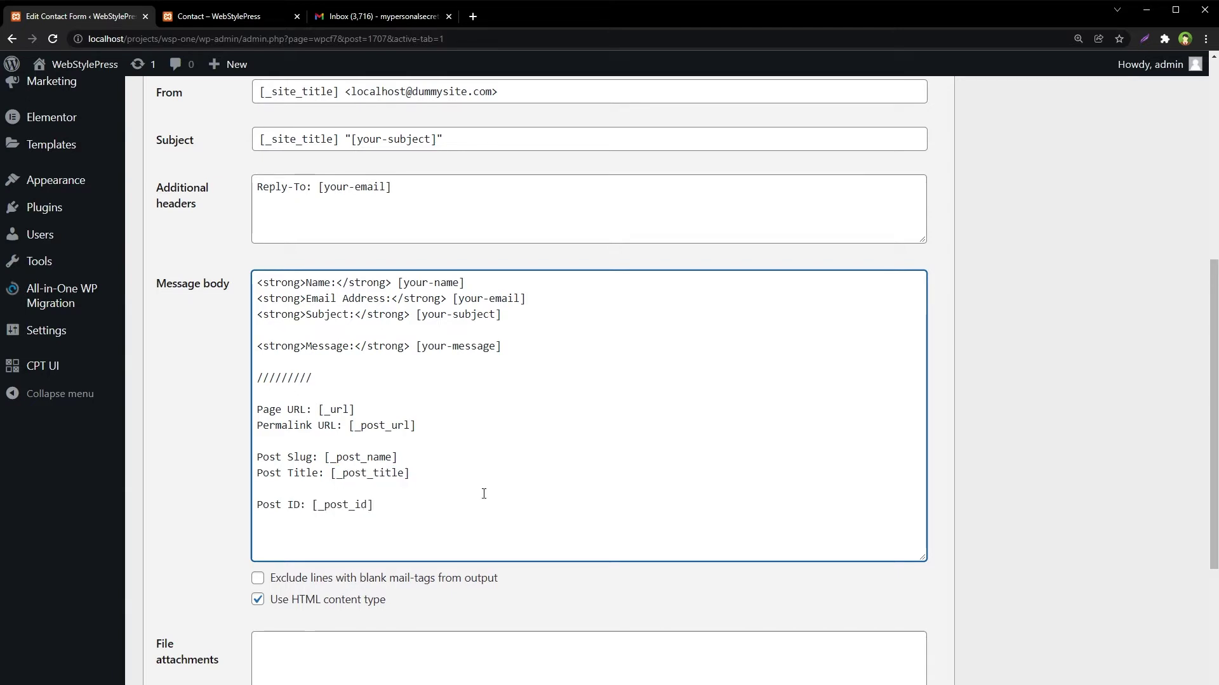
pyautogui.hotkey('shift', 'Left')
pyautogui.hotkey('shift', 'Left')
pyautogui.hotkey('shift', 'Left')
pyautogui.hotkey('shift', 'Left')
pyautogui.hotkey('shift', 'Left')
pyautogui.hotkey('shift', 'Left')
pyautogui.hotkey('shift', 'Left')
pyautogui.hotkey('shift', 'Left')
pyautogui.hotkey('shift', 'Left')
pyautogui.hotkey('shift', 'Left')
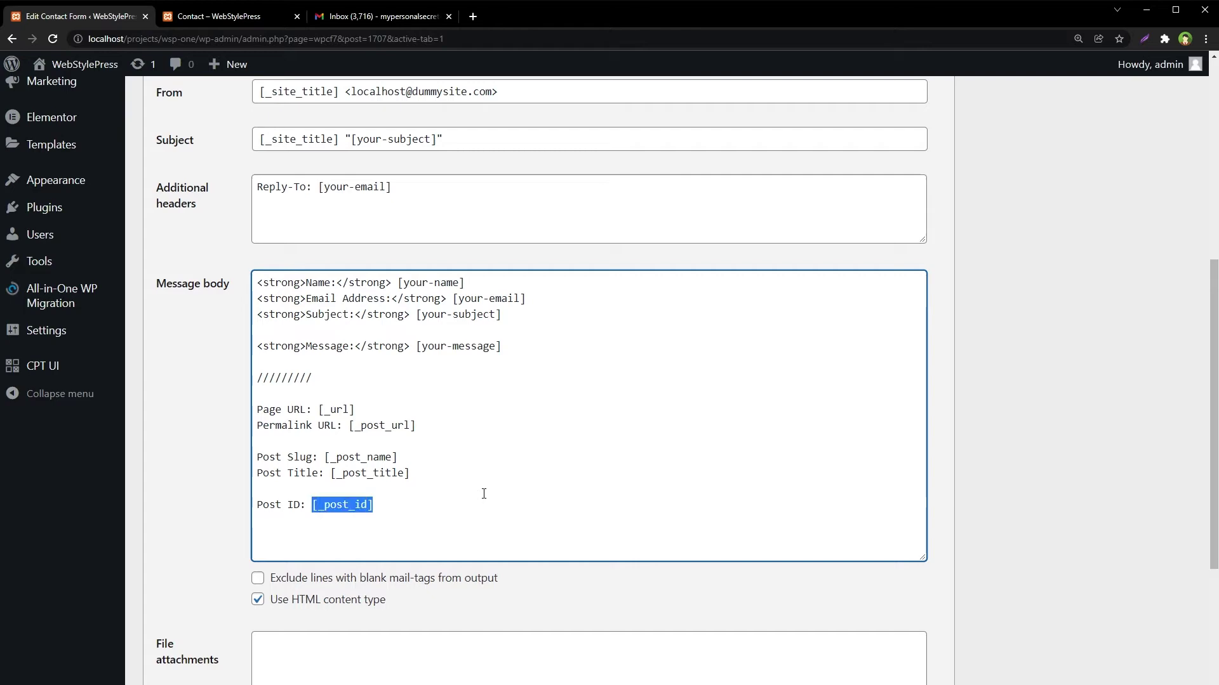
pyautogui.click(408, 506)
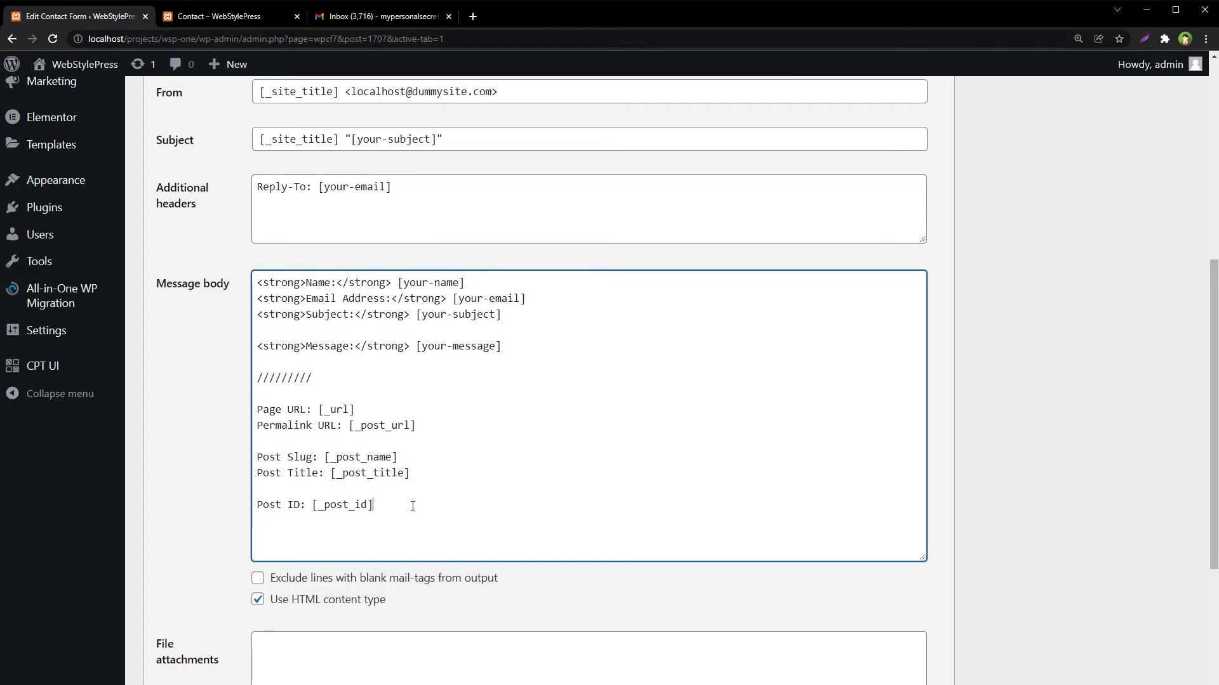
pyautogui.scroll(-3, 468, 506)
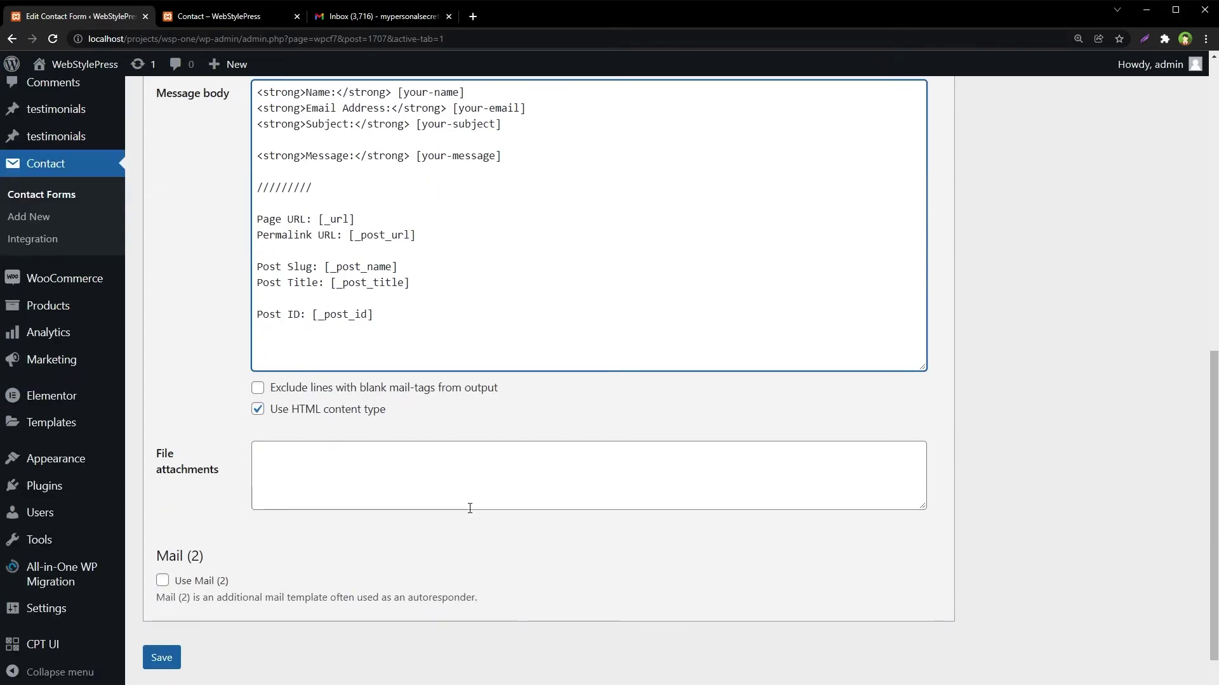
pyautogui.write('Site Name / Title: [_site_title] Site Description: [_site_description] Site URL: [_site_url] Admin Email: [_site_admin_email]')
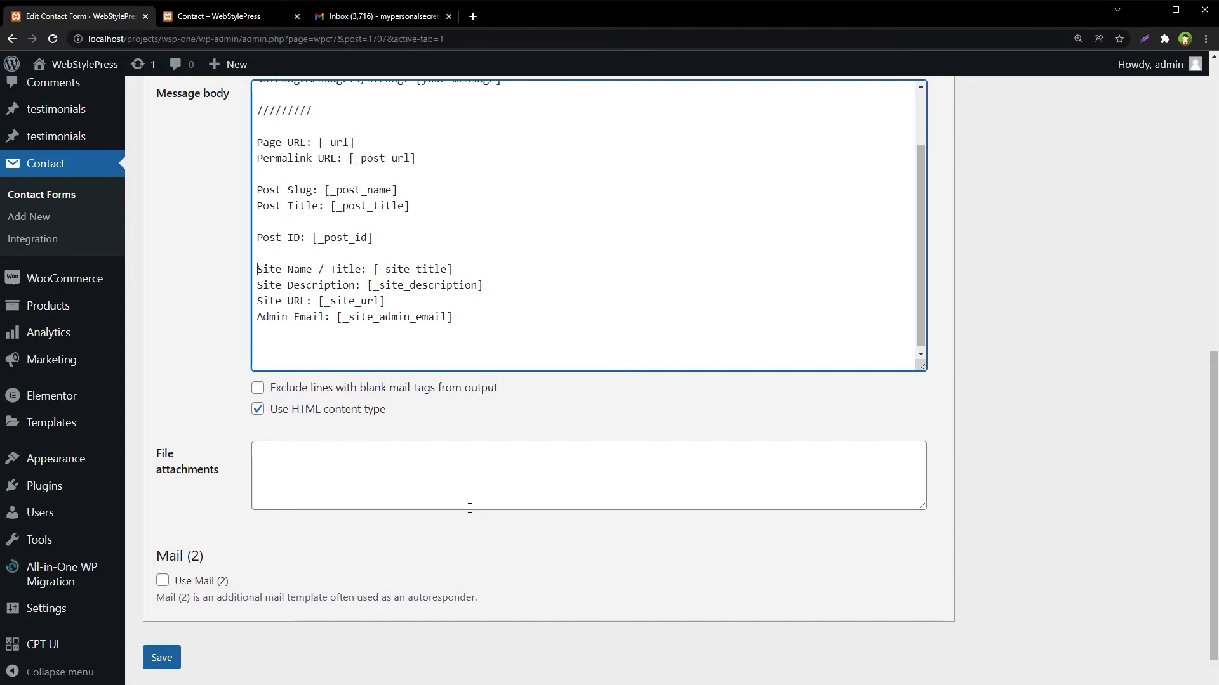
pyautogui.hotkey('shift', 'Down')
pyautogui.hotkey('shift', 'Down')
pyautogui.hotkey('shift', 'Down')
pyautogui.hotkey('shift', 'Down')
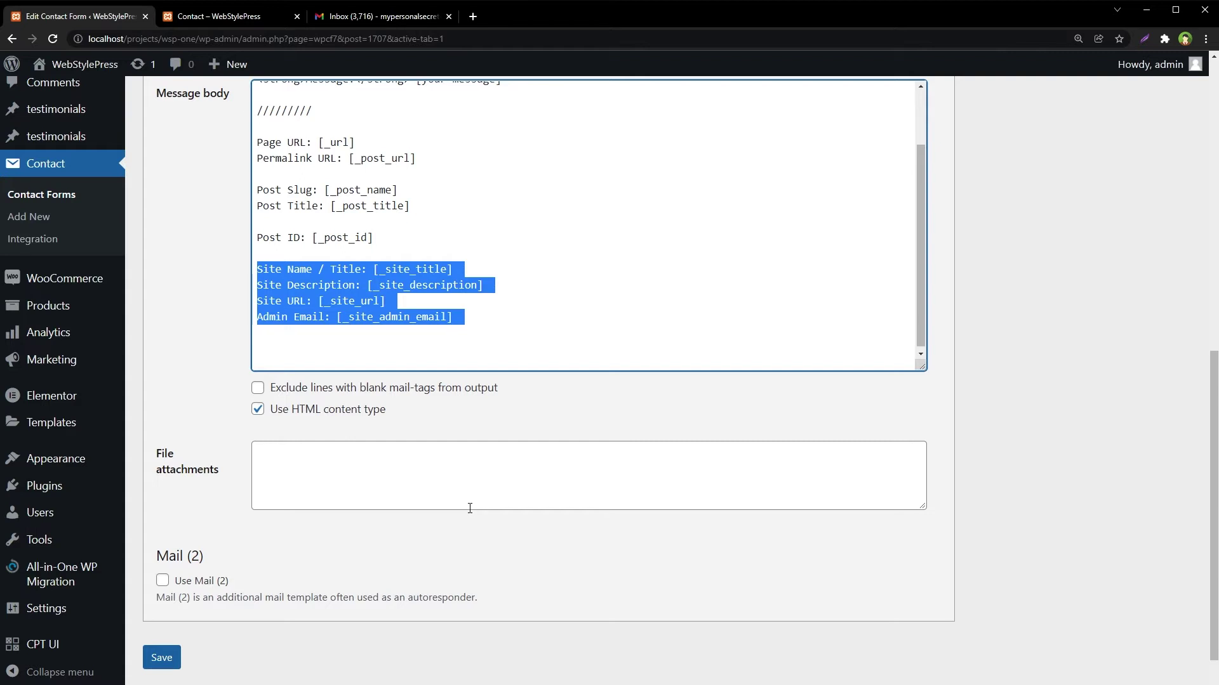
pyautogui.press('Left')
pyautogui.hotkey('shift', 'Left')
pyautogui.hotkey('shift', 'Left')
pyautogui.hotkey('shift', 'Left')
pyautogui.hotkey('shift', 'Left')
pyautogui.hotkey('shift', 'Left')
pyautogui.hotkey('shift', 'Left')
pyautogui.hotkey('shift', 'Left')
pyautogui.hotkey('shift', 'Left')
pyautogui.hotkey('shift', 'Left')
pyautogui.hotkey('shift', 'Left')
pyautogui.hotkey('shift', 'Left')
pyautogui.hotkey('shift', 'Left')
pyautogui.hotkey('shift', 'Left')
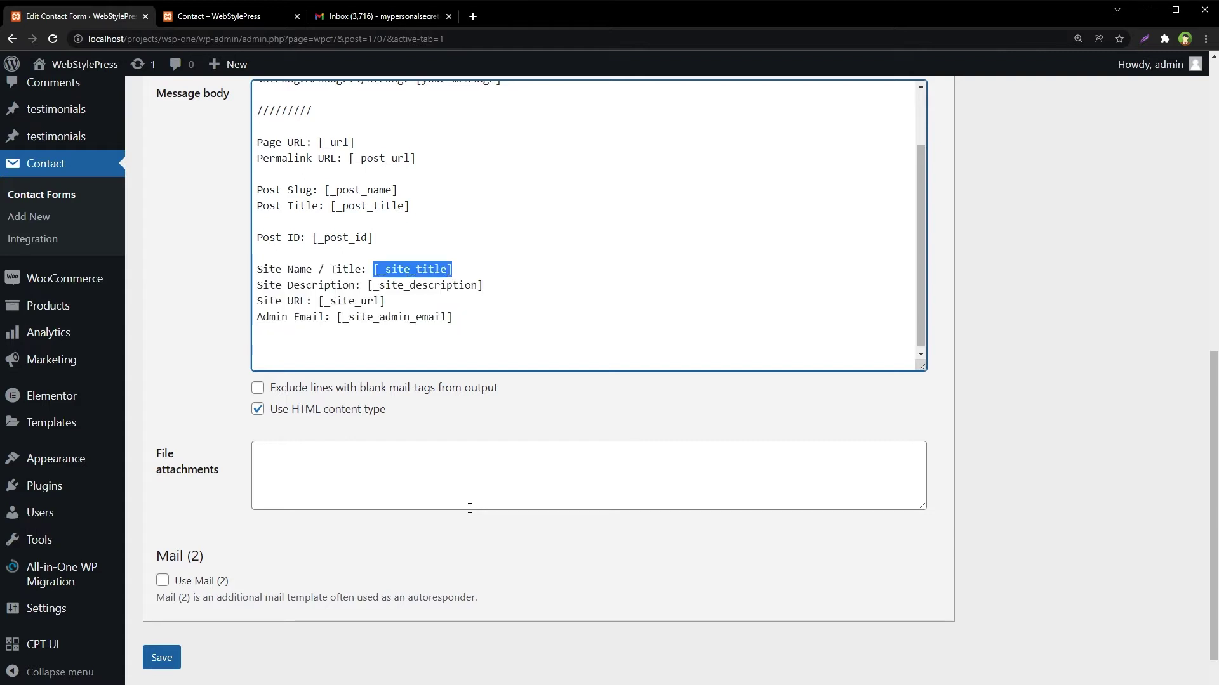
pyautogui.hotkey('shift', 'Left')
pyautogui.hotkey('shift', 'Left')
pyautogui.hotkey('shift', 'Right')
pyautogui.hotkey('shift', 'Right')
pyautogui.press('Down')
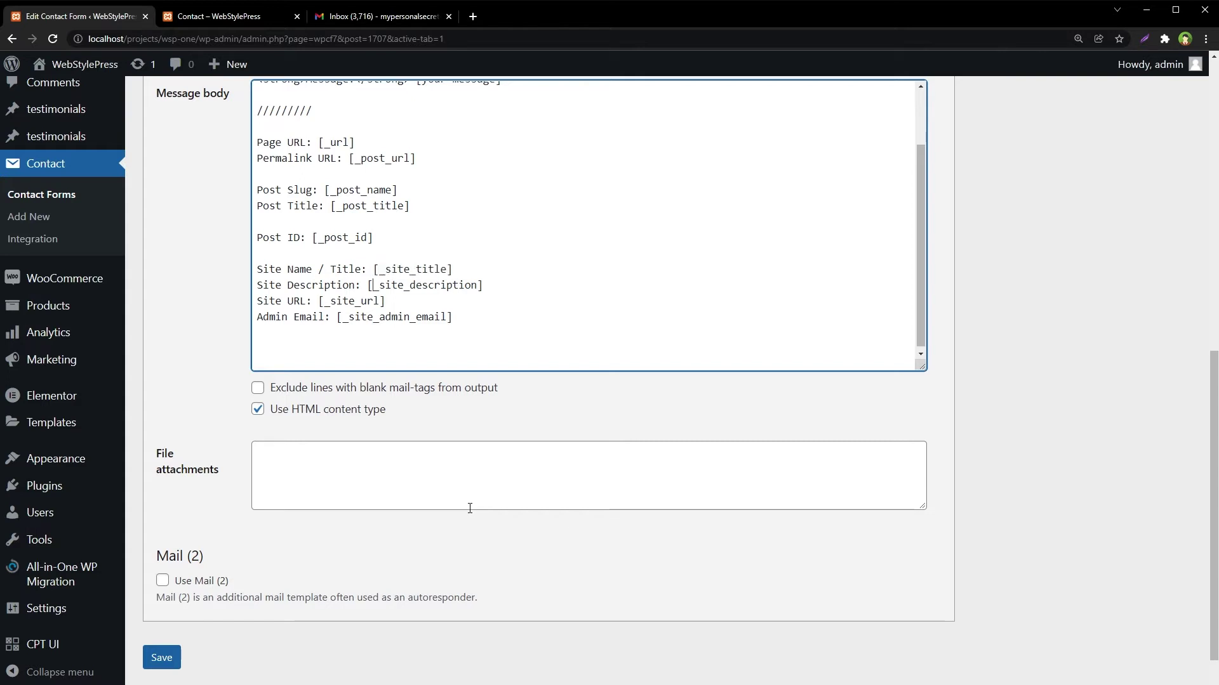
pyautogui.hotkey('shift', 'End')
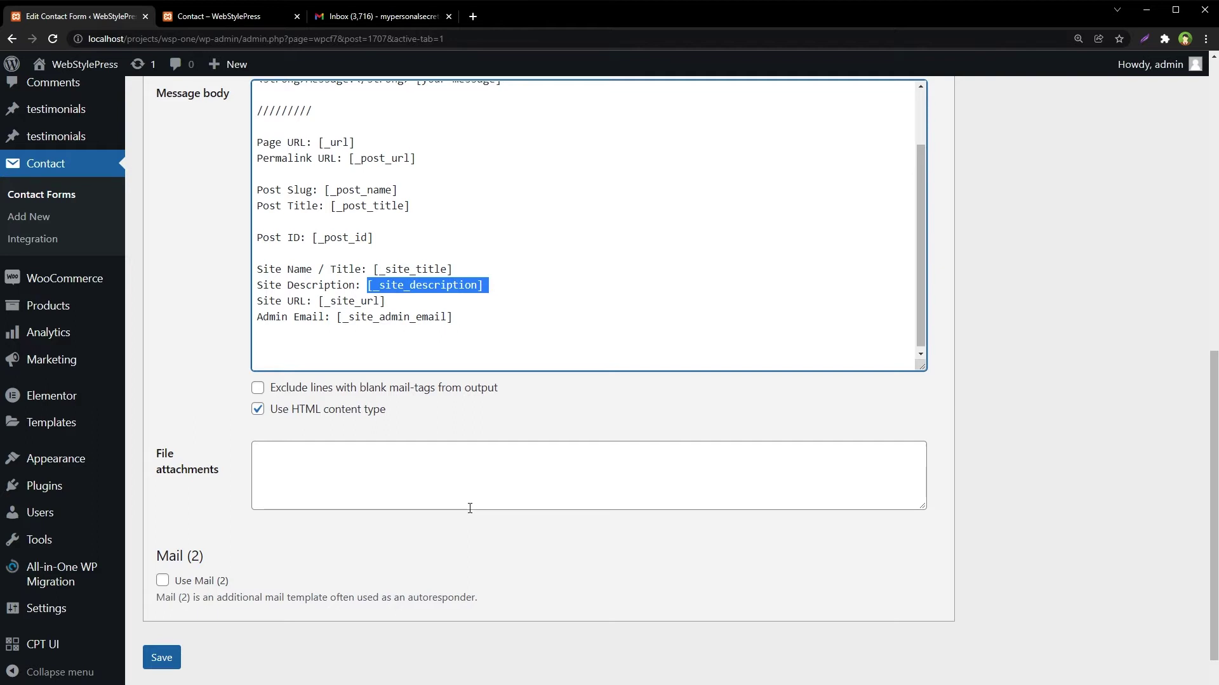
pyautogui.press('Down')
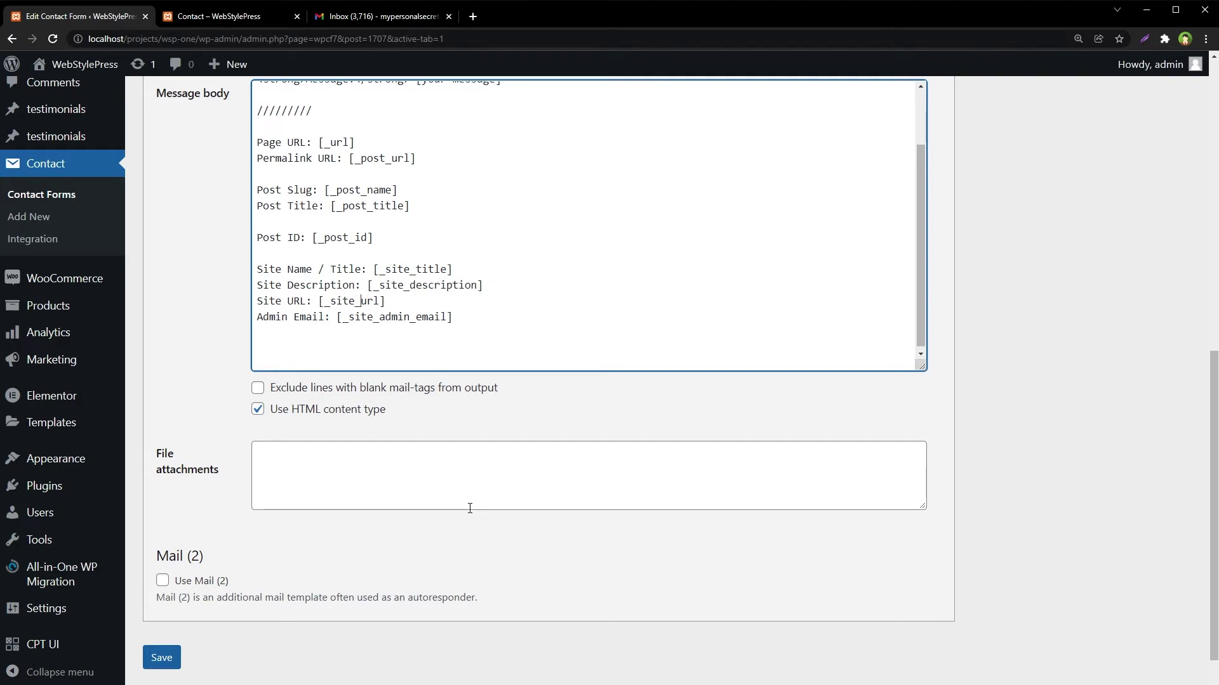
pyautogui.hotkey('ctrl', 'shift', 'Left')
pyautogui.hotkey('ctrl', 'shift', 'Left')
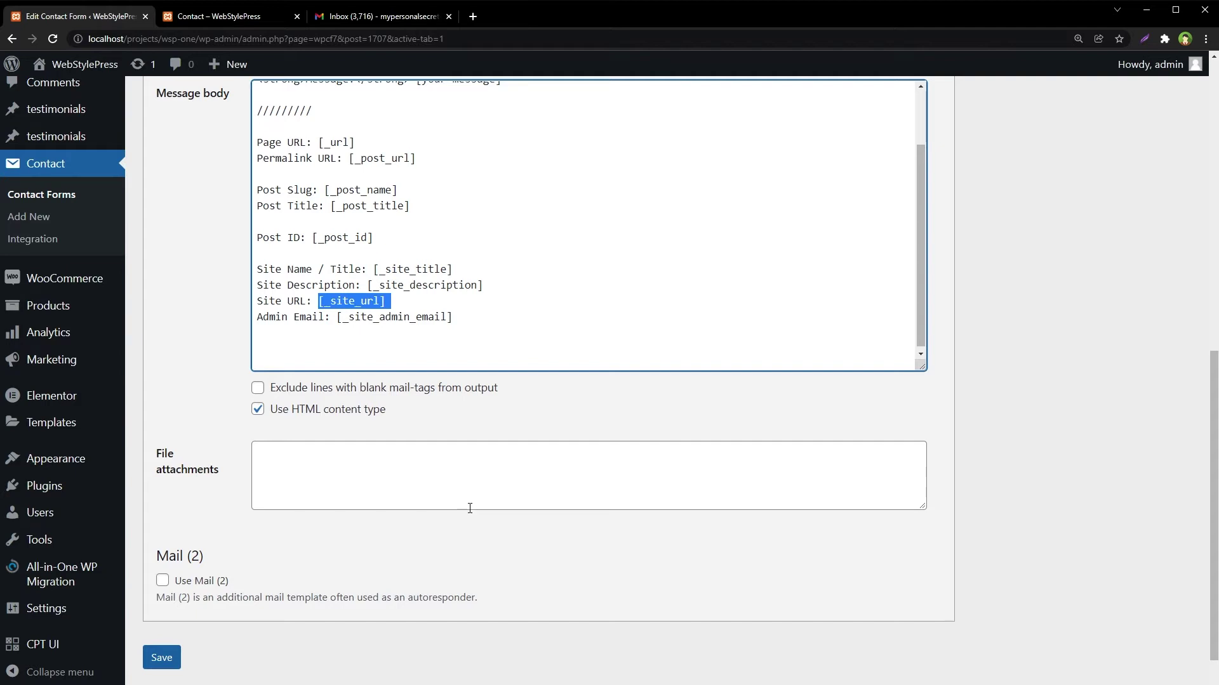
pyautogui.press('Down')
pyautogui.press('End')
pyautogui.hotkey('ctrl', 'shift', 'Left')
pyautogui.hotkey('ctrl', 'shift', 'Left')
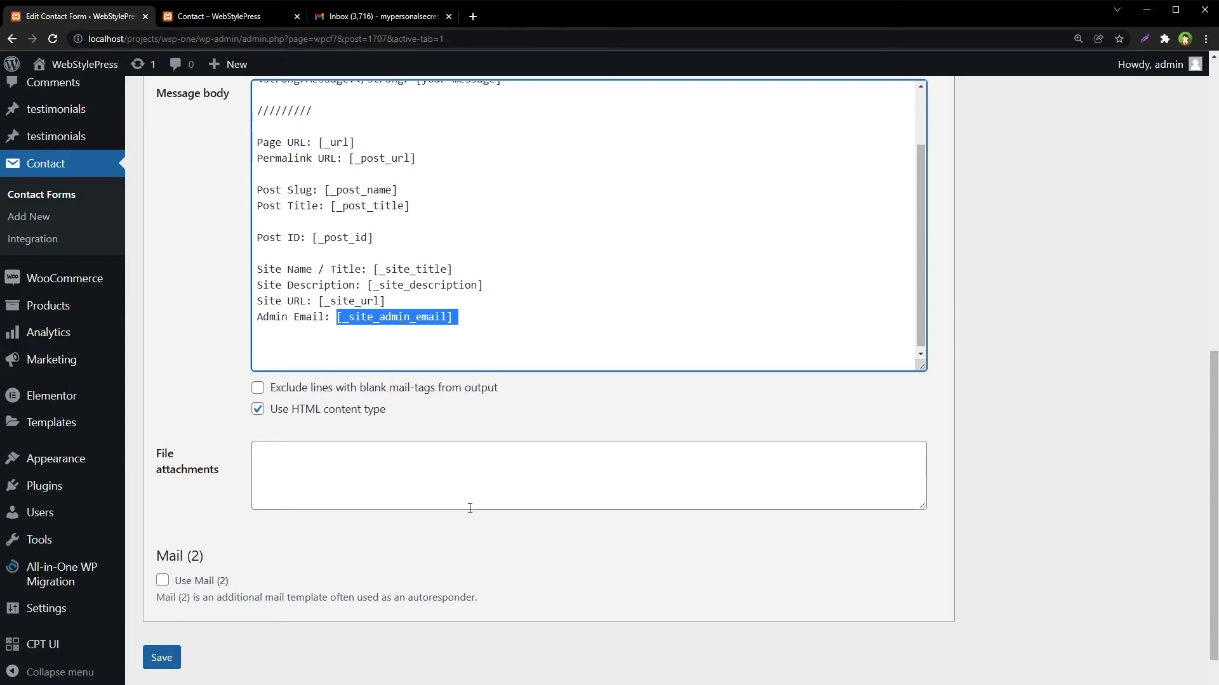
# - Add a 'Sender's IP Address: [_remote_ip]' line after the Admin Email line
pyautogui.click(517, 335)
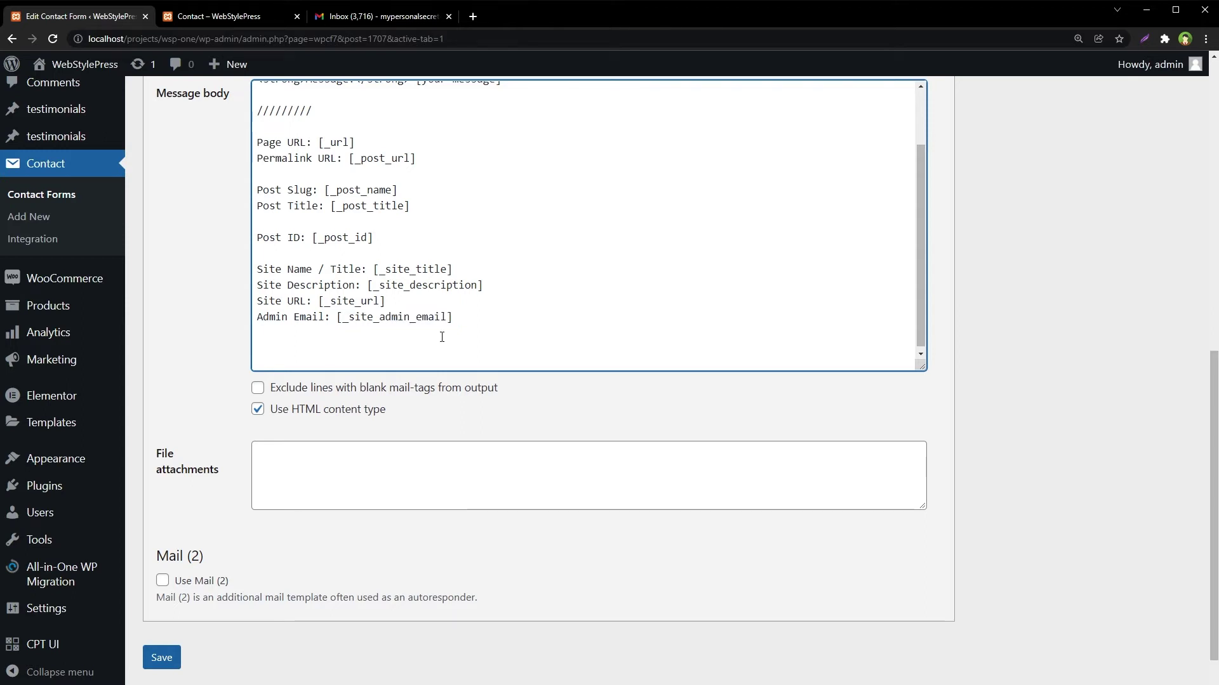
pyautogui.press('Return')
pyautogui.write("Sender's IP Address: [_remote_ip]")
pyautogui.hotkey('shift', 'Left')
pyautogui.hotkey('shift', 'Left')
pyautogui.hotkey('shift', 'Left')
pyautogui.hotkey('shift', 'Left')
pyautogui.hotkey('shift', 'Left')
pyautogui.hotkey('shift', 'Left')
pyautogui.hotkey('shift', 'Left')
pyautogui.hotkey('shift', 'Left')
pyautogui.hotkey('shift', 'Left')
pyautogui.hotkey('shift', 'Left')
pyautogui.hotkey('shift', 'Left')
pyautogui.hotkey('shift', 'Left')
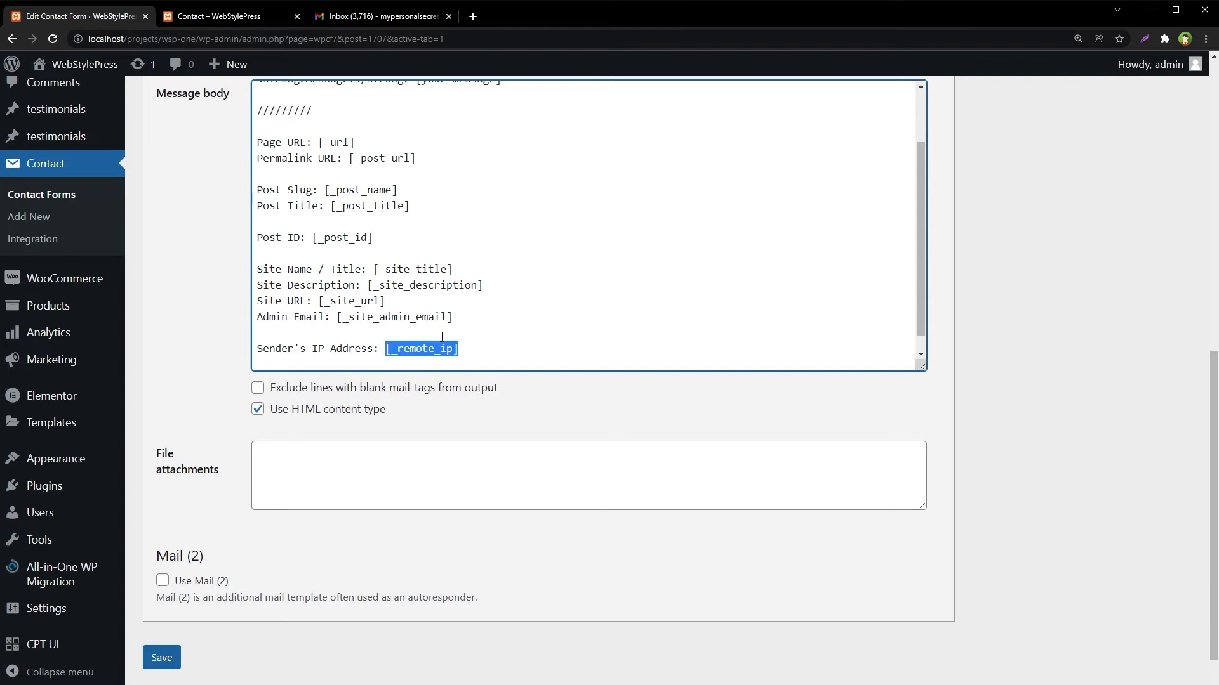
pyautogui.hotkey('shift', 'Up')
pyautogui.hotkey('shift', 'Up')
pyautogui.hotkey('shift', 'Up')
pyautogui.hotkey('shift', 'Up')
pyautogui.hotkey('shift', 'Up')
pyautogui.hotkey('shift', 'Up')
pyautogui.hotkey('shift', 'Up')
pyautogui.hotkey('shift', 'Up')
pyautogui.hotkey('shift', 'Up')
pyautogui.hotkey('shift', 'Up')
pyautogui.hotkey('shift', 'Up')
pyautogui.hotkey('shift', 'Up')
pyautogui.hotkey('shift', 'Up')
pyautogui.hotkey('shift', 'Up')
pyautogui.hotkey('shift', 'Up')
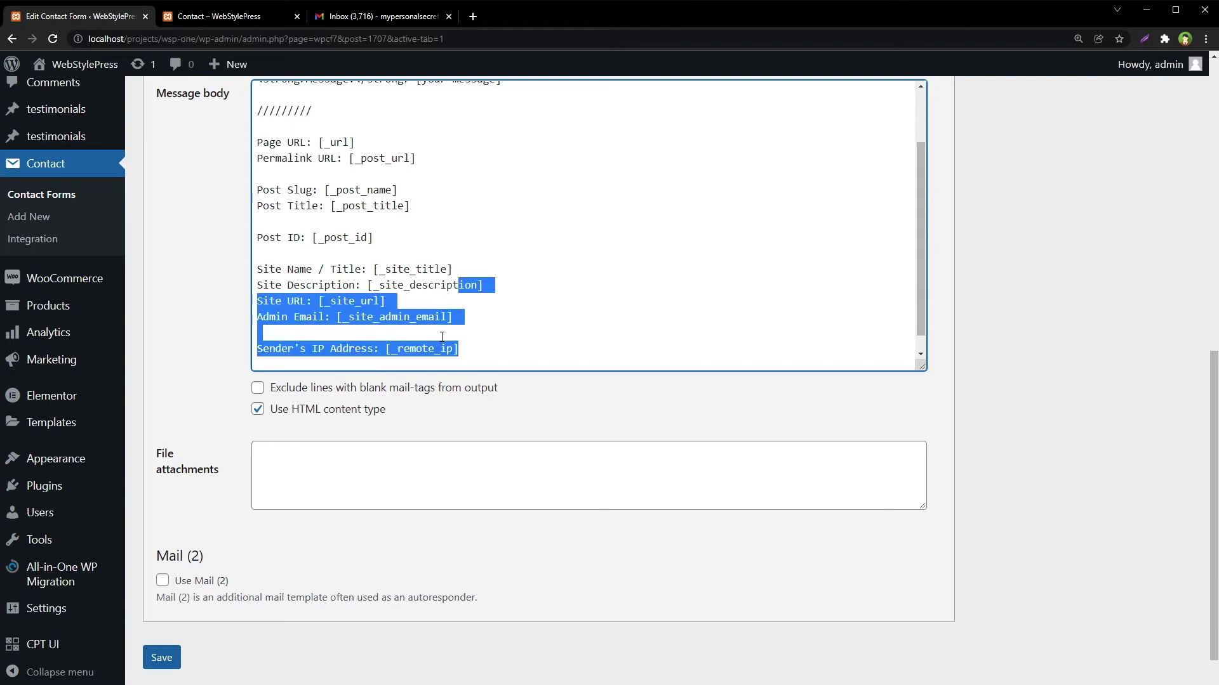
pyautogui.hotkey('shift', 'Down')
pyautogui.hotkey('shift', 'Down')
pyautogui.hotkey('shift', 'Down')
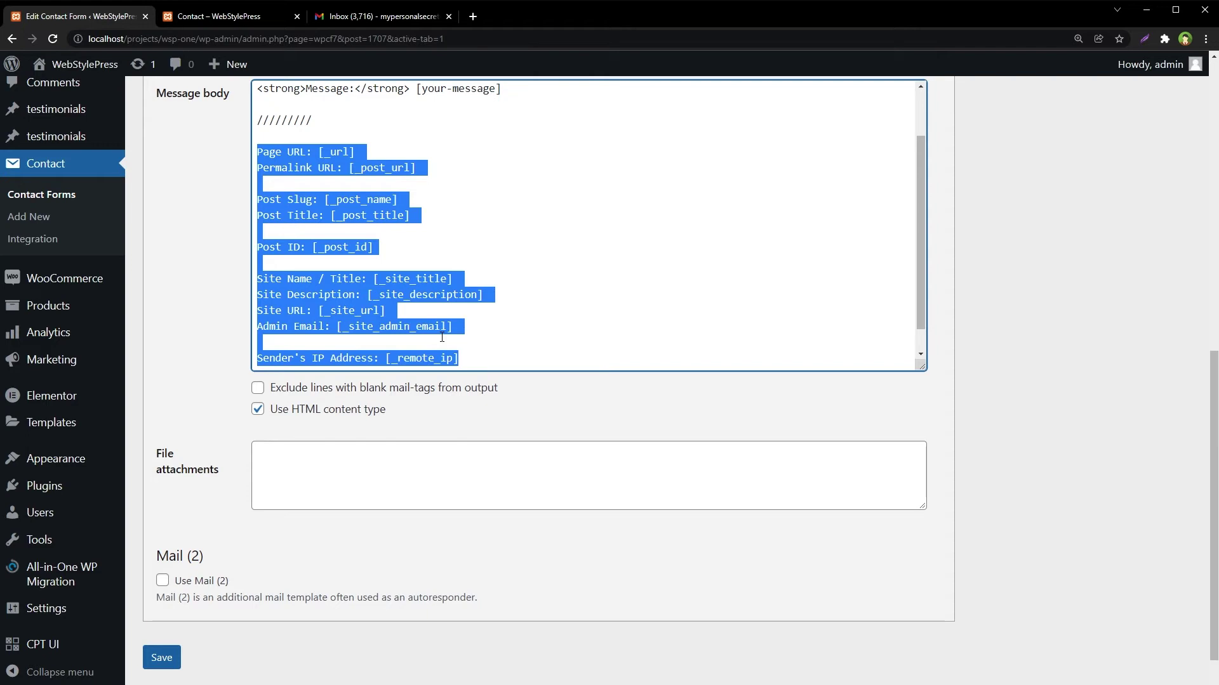
pyautogui.click(442, 337)
# - Scroll down and save the contact form
pyautogui.scroll(2, 507, 490)
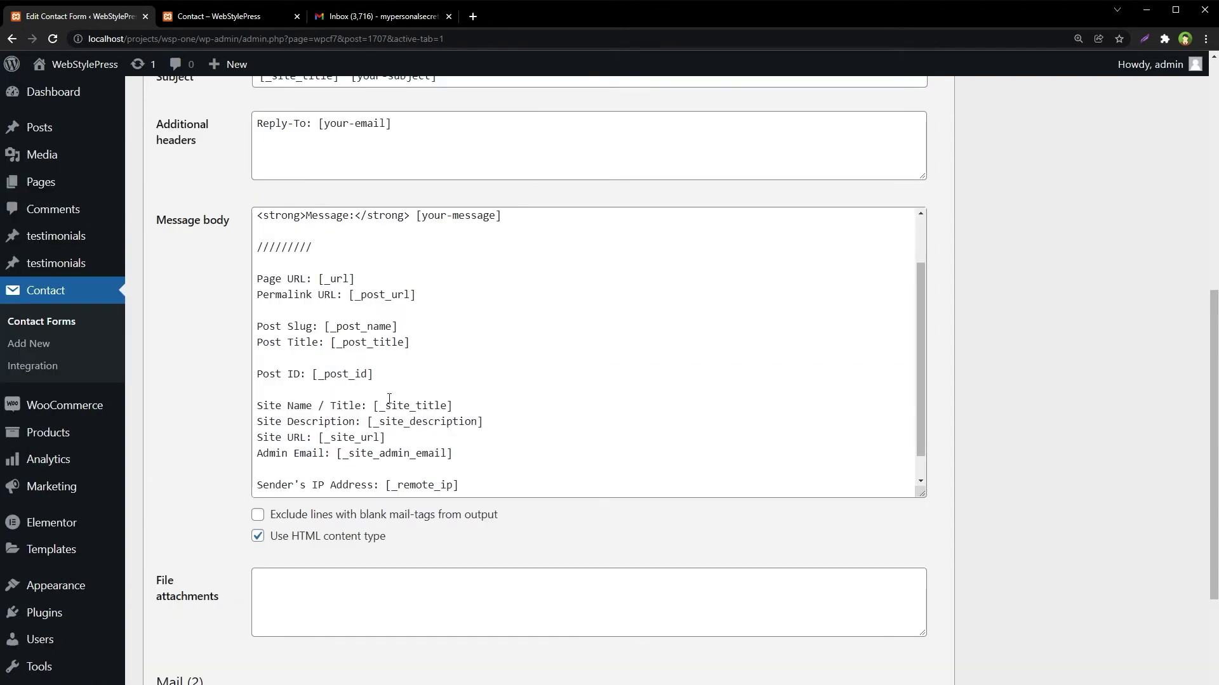
pyautogui.scroll(-1, 580, 356)
pyautogui.scroll(-2, 996, 482)
pyautogui.scroll(-1, 997, 480)
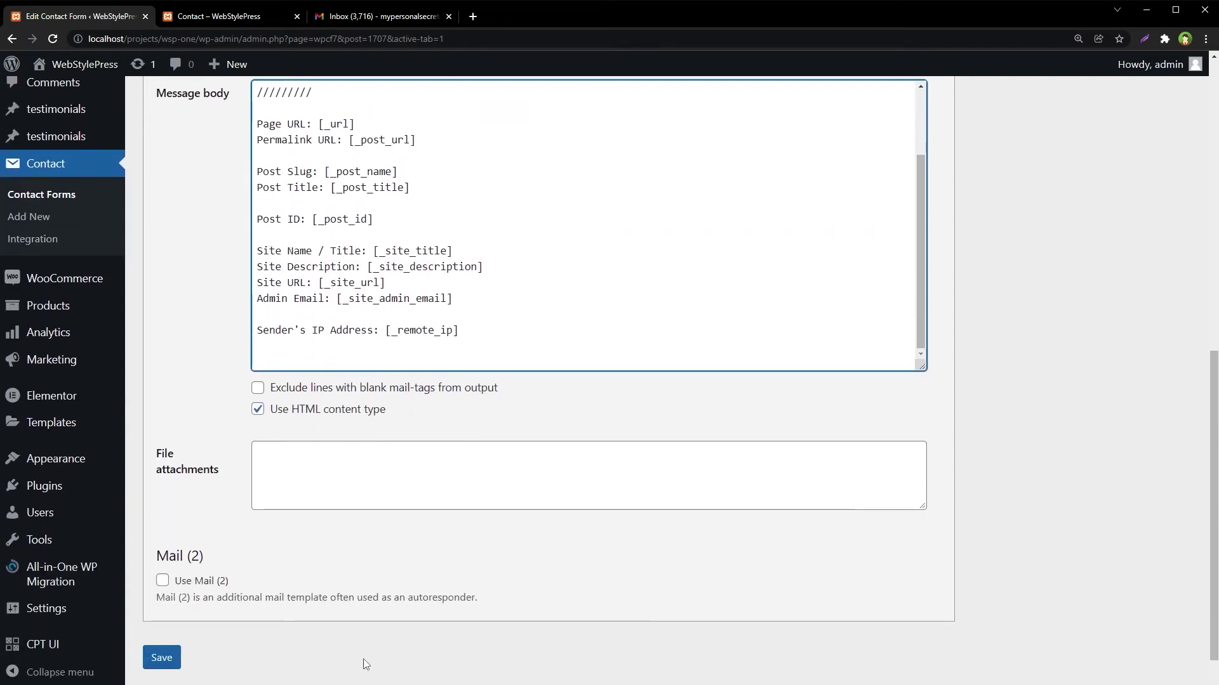
pyautogui.click(167, 658)
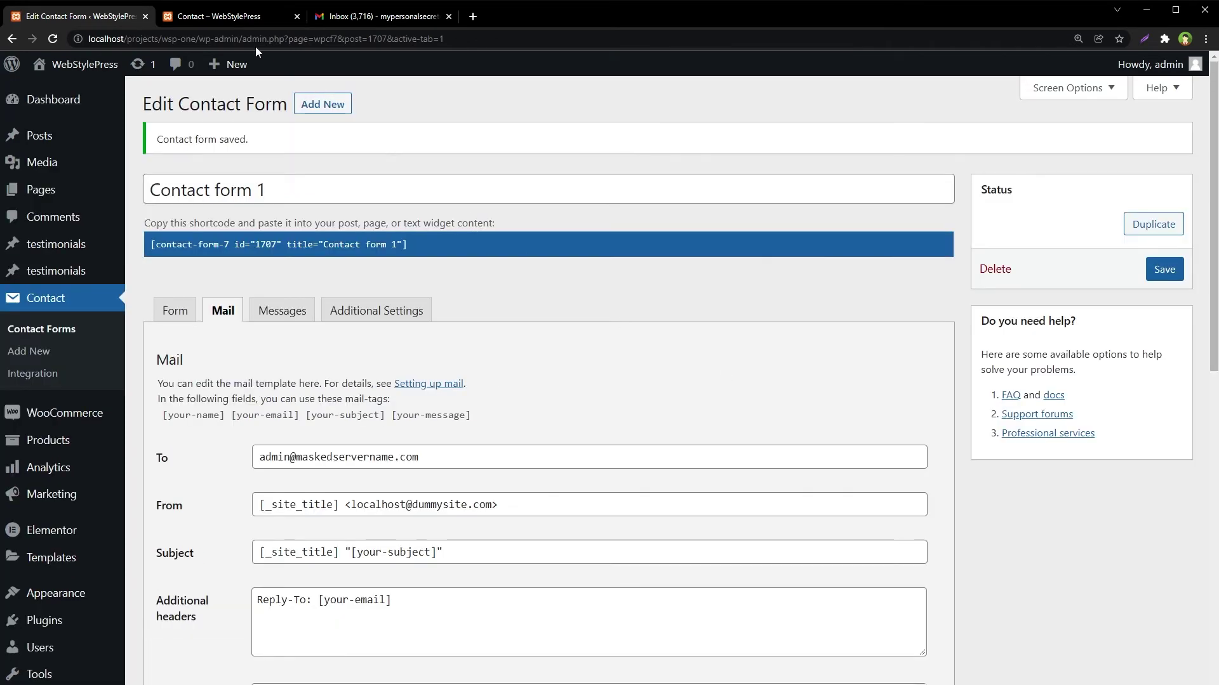
# - Reload the front-end Contact page to pick up the updated form
pyautogui.click(245, 19)
pyautogui.hotkey('ctrl', 'l')
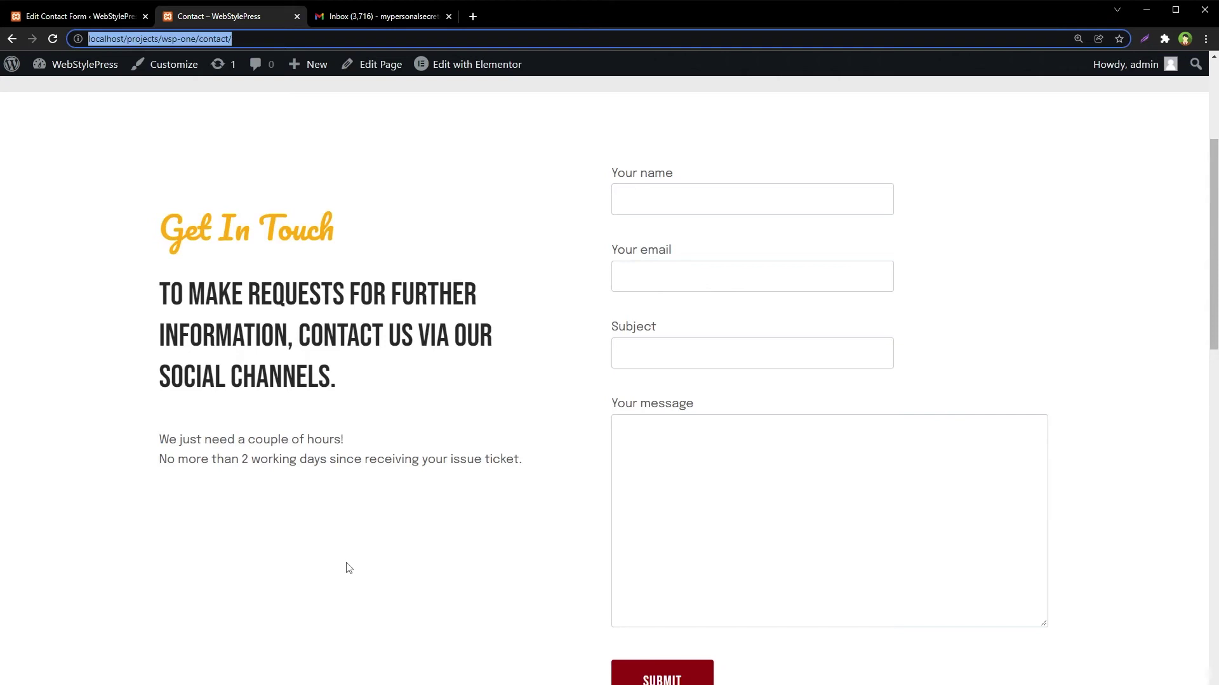
pyautogui.press('Return')
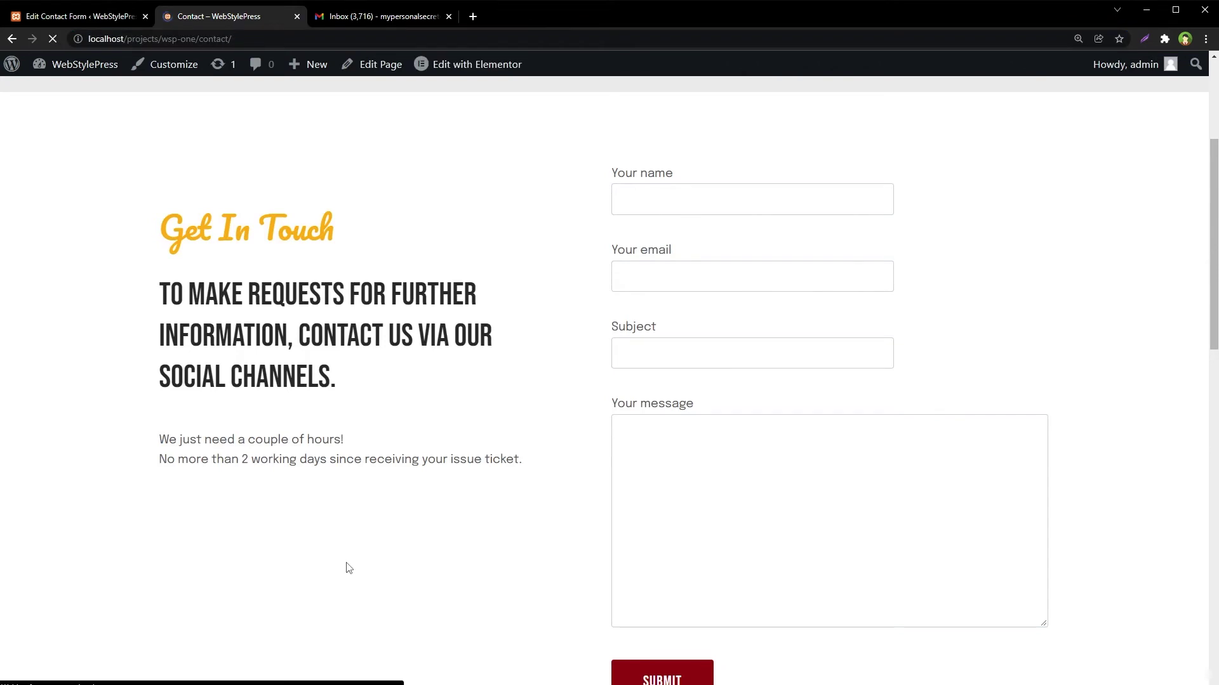
pyautogui.scroll(-2, 616, 472)
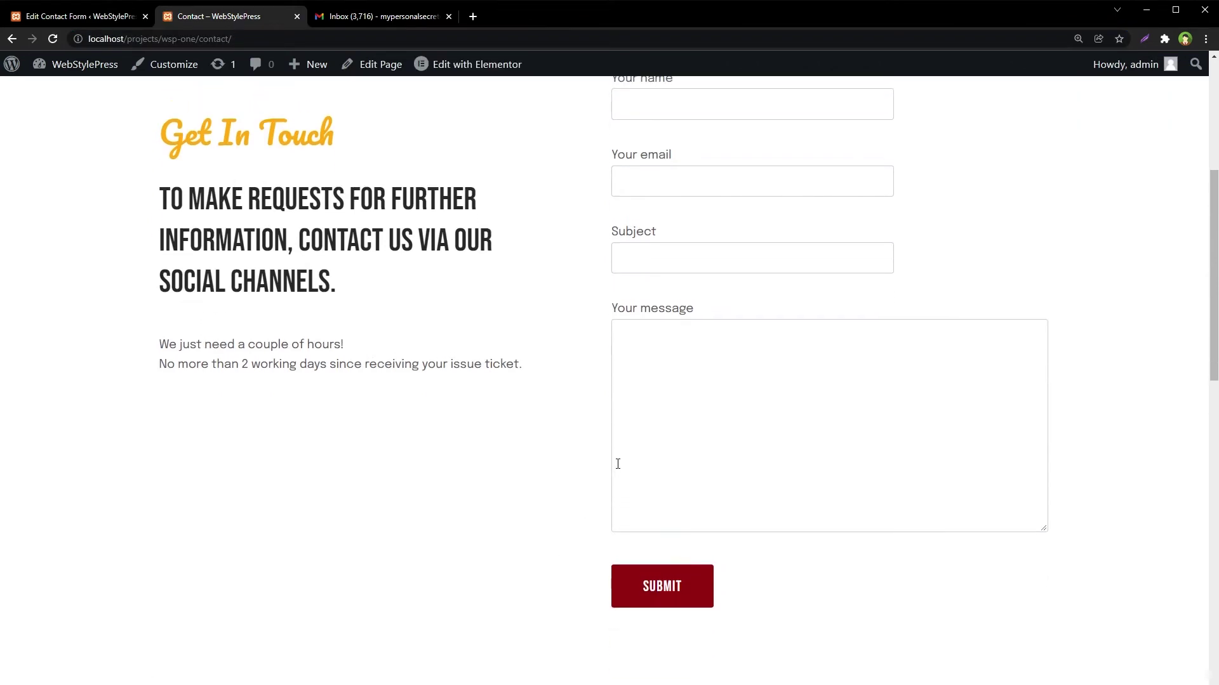
pyautogui.scroll(1, 619, 462)
# - Submit the form with a sender name, email, subject 'test subject goes here' and message 'some message ...'
pyautogui.click(653, 131)
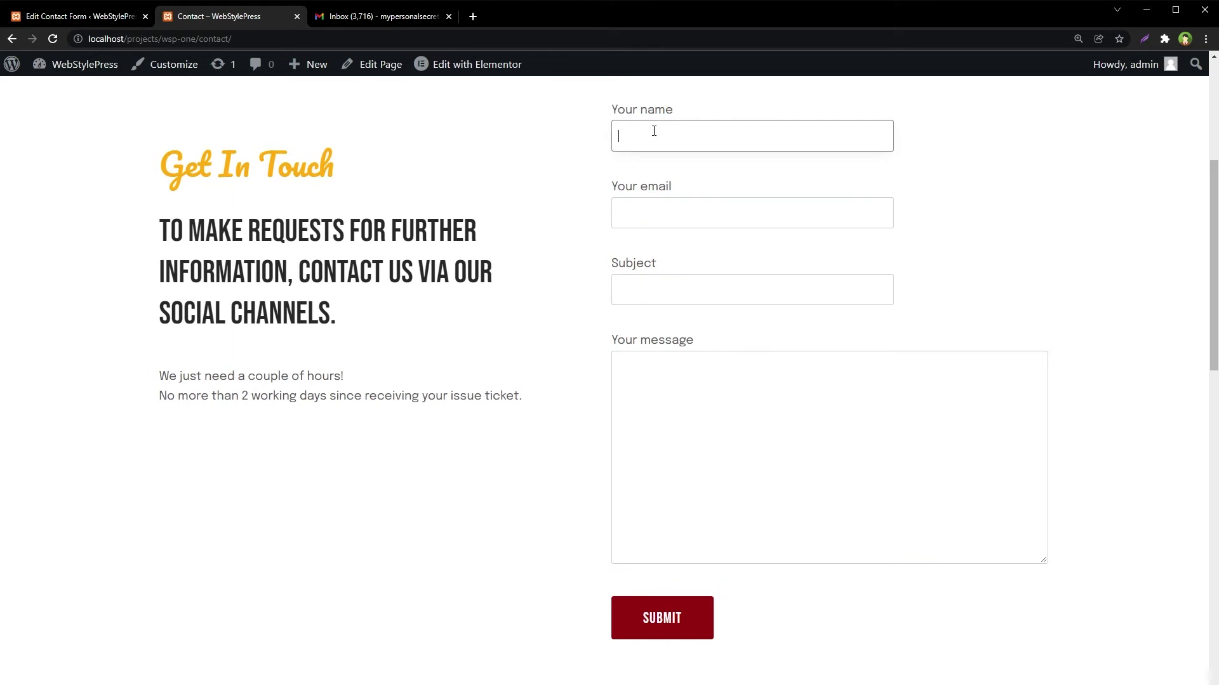
pyautogui.write('wsp')
pyautogui.press('Tab')
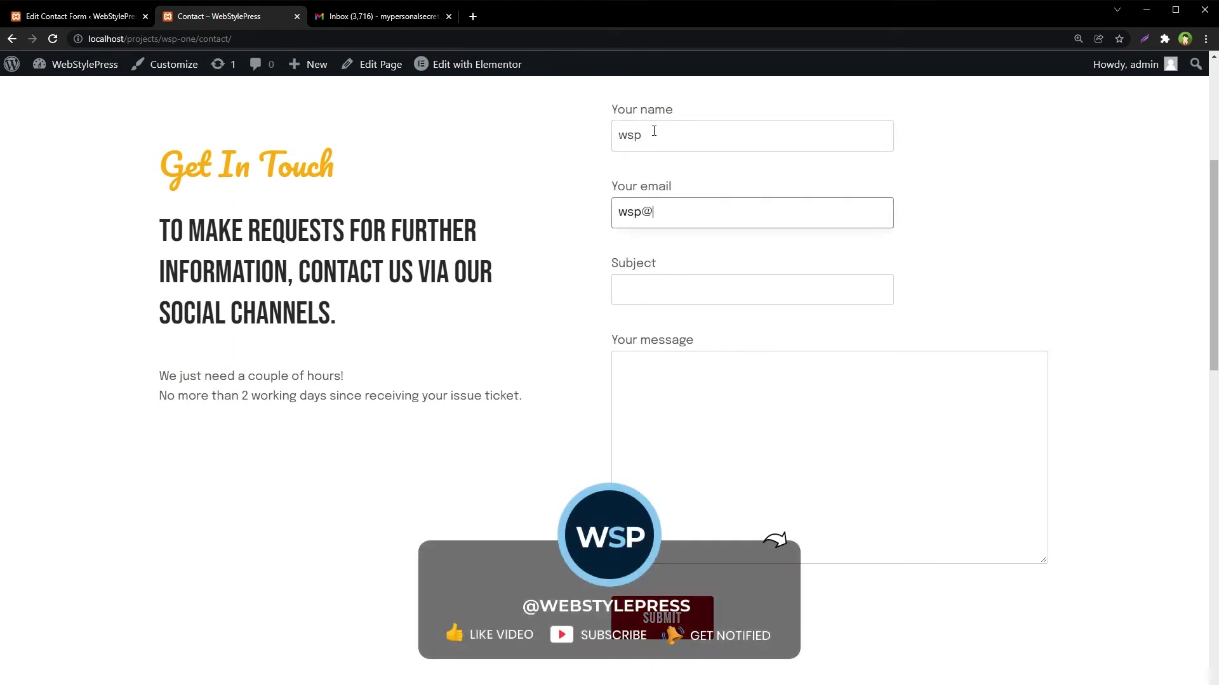
pyautogui.press('Tab')
pyautogui.write('test')
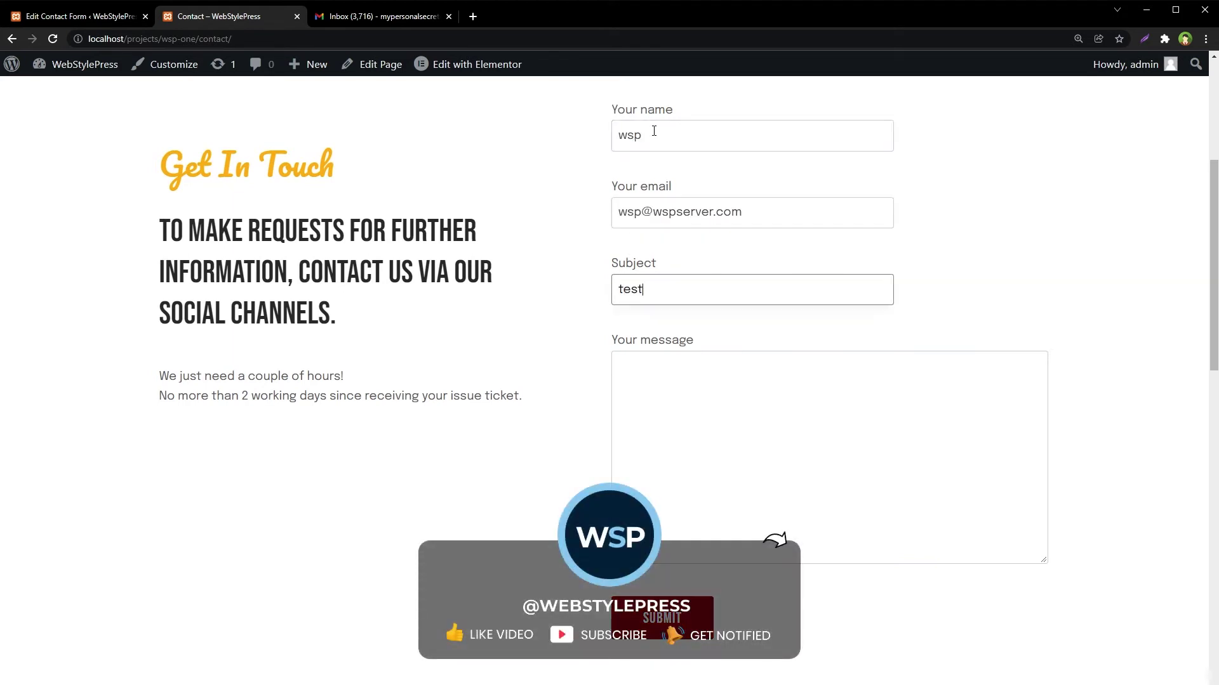
pyautogui.write(' subject goes here')
pyautogui.press('Tab')
pyautogui.write('some mess')
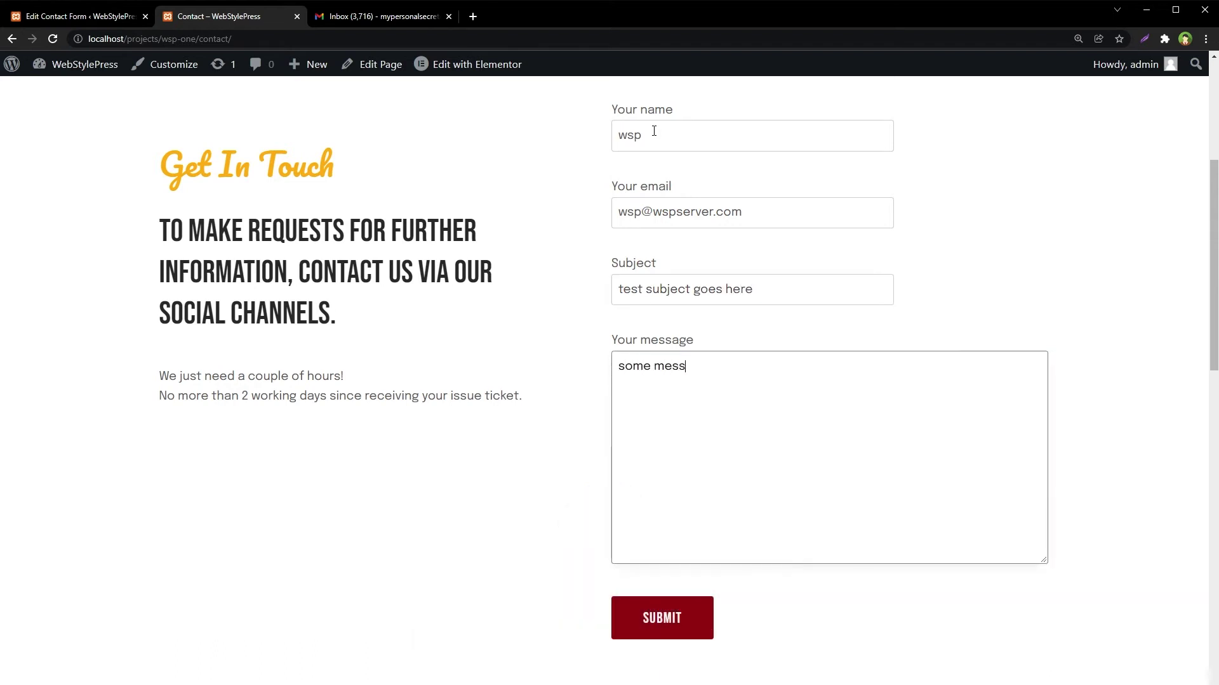
pyautogui.write('age ...')
pyautogui.click(698, 619)
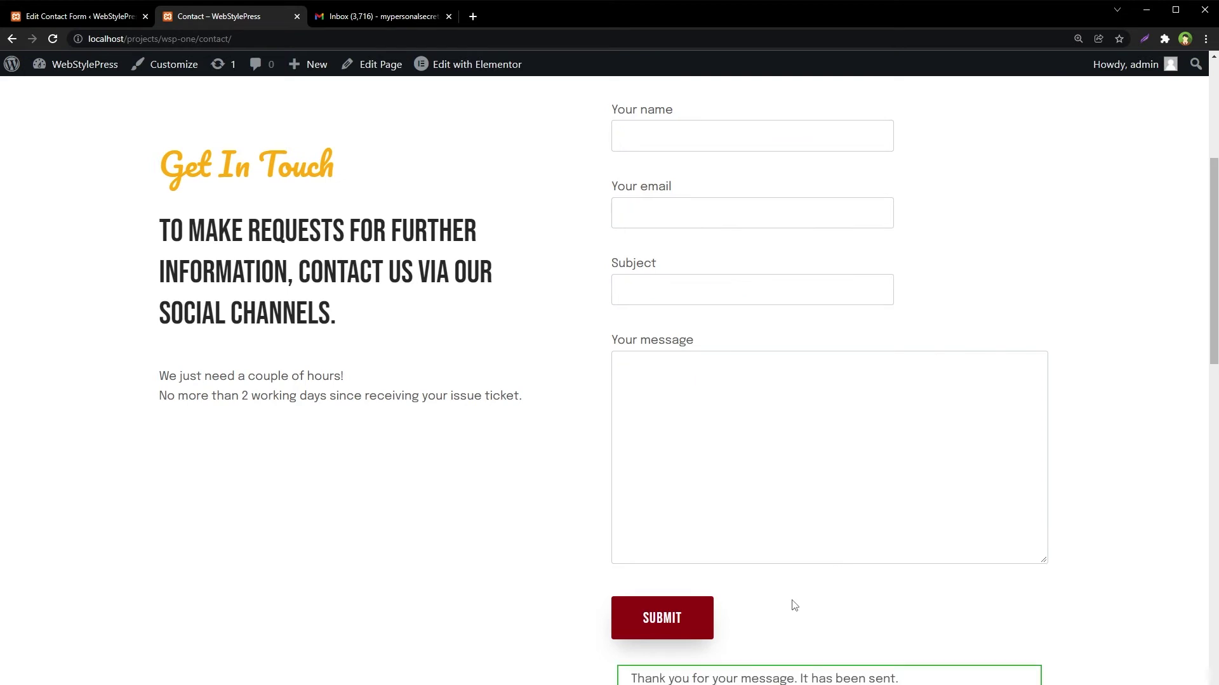
pyautogui.scroll(-2, 794, 605)
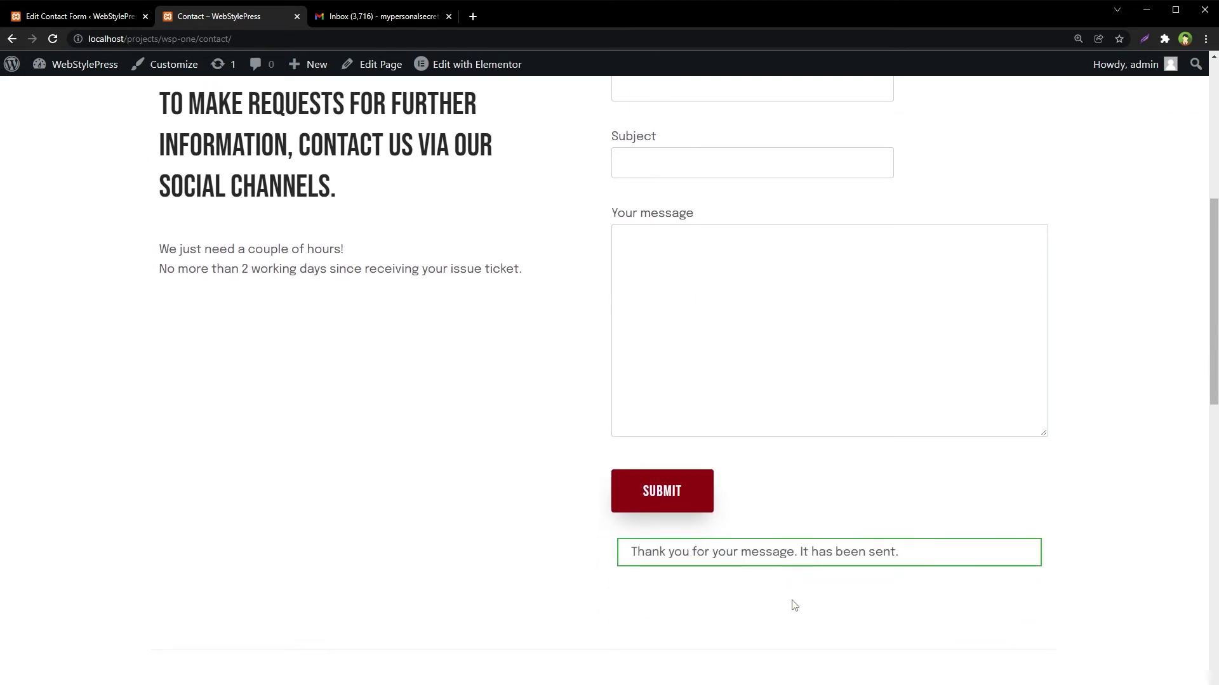
pyautogui.moveTo(158, 489); pyautogui.dragTo(557, 669)
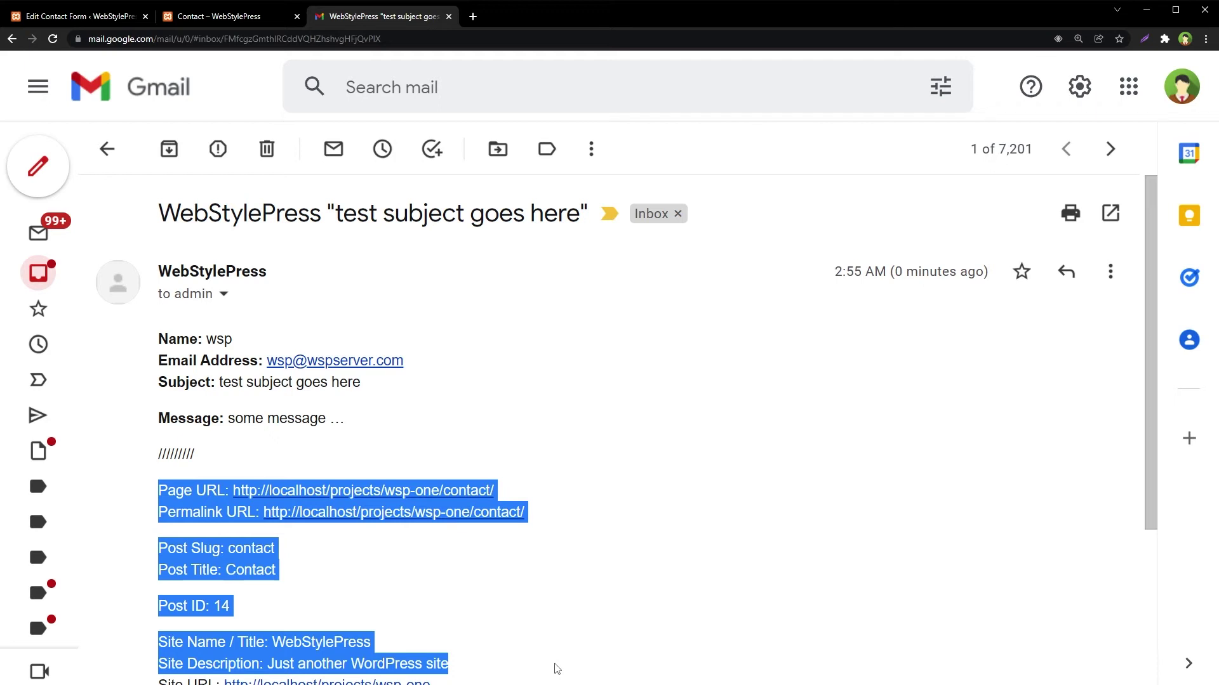
# - Check the email's Page URL, Permalink URL, slug 'contact', title 'Contact' and Post ID 14
pyautogui.click(557, 668)
pyautogui.scroll(-2, 557, 668)
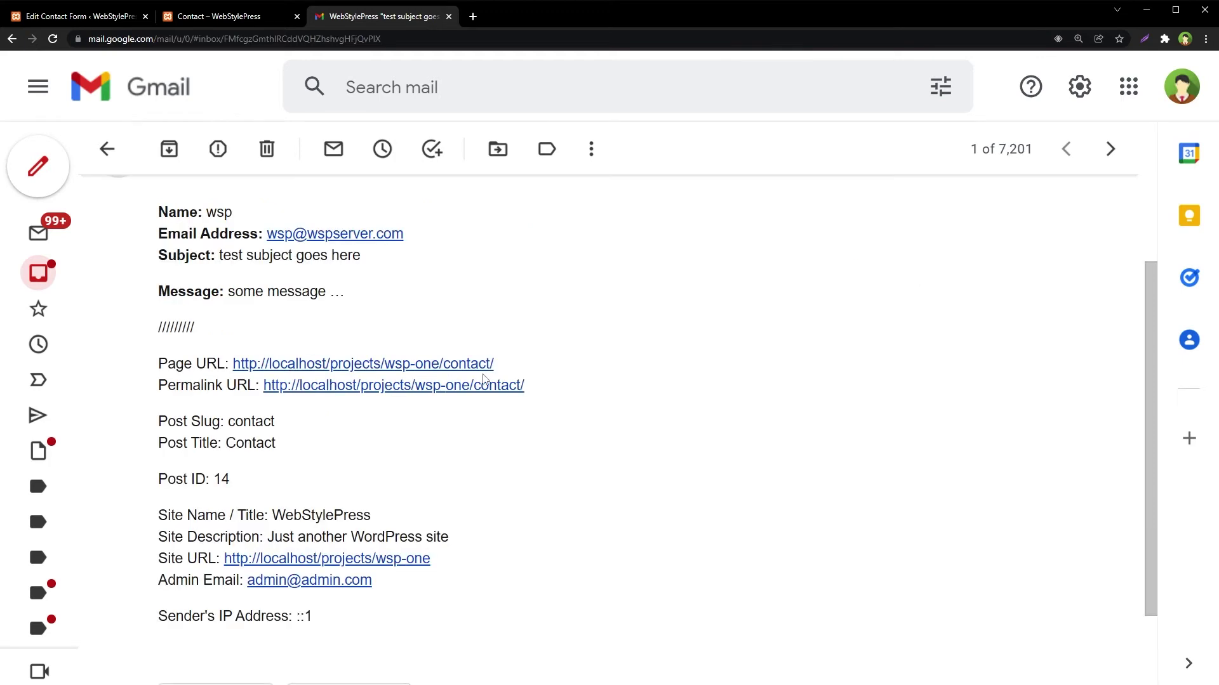
pyautogui.moveTo(500, 367); pyautogui.dragTo(236, 360)
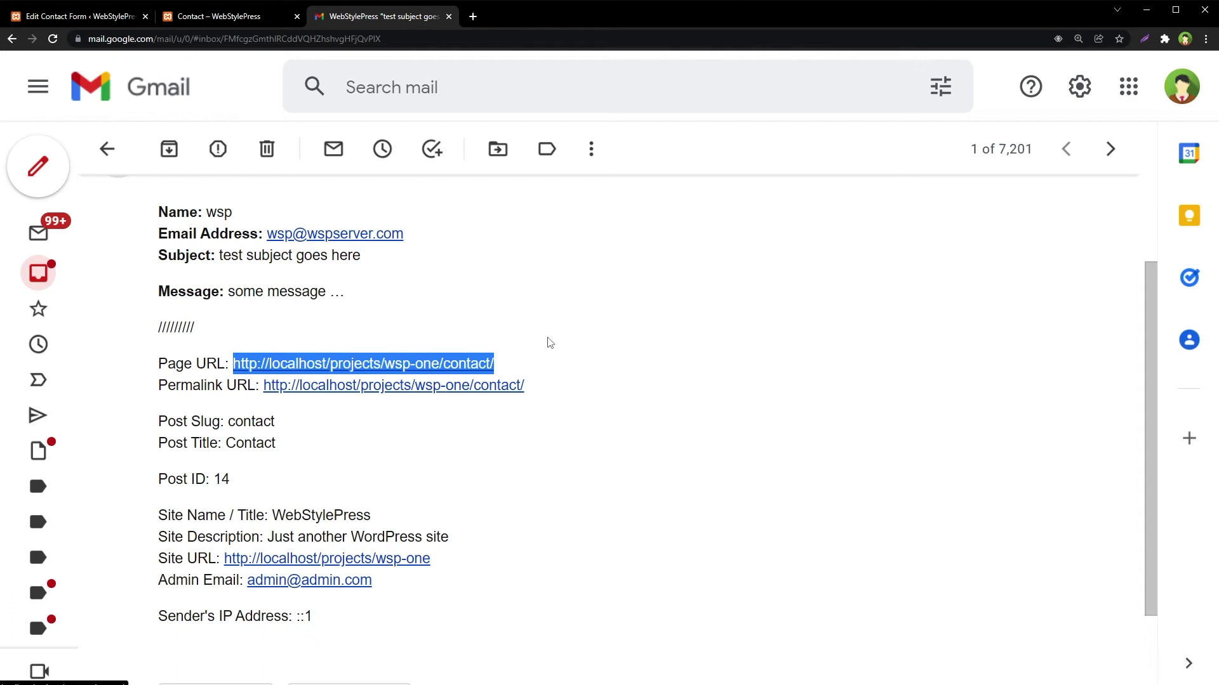
pyautogui.moveTo(558, 399); pyautogui.dragTo(265, 389)
pyautogui.click(290, 434)
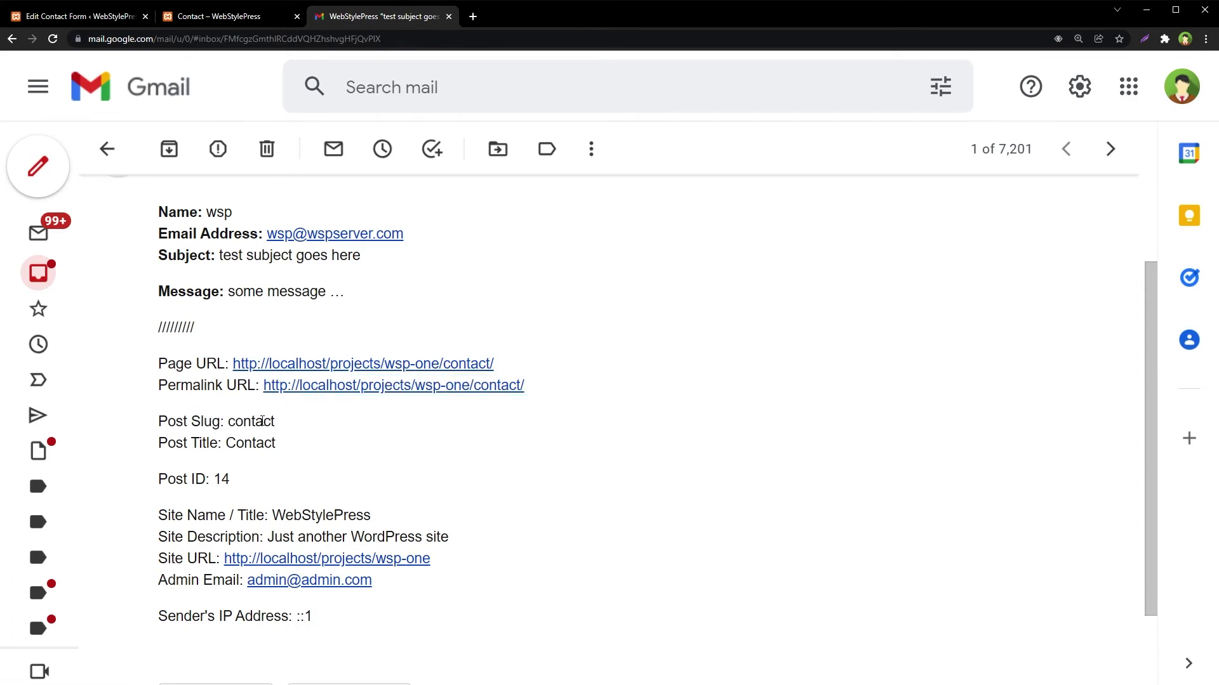
pyautogui.doubleClick(263, 421)
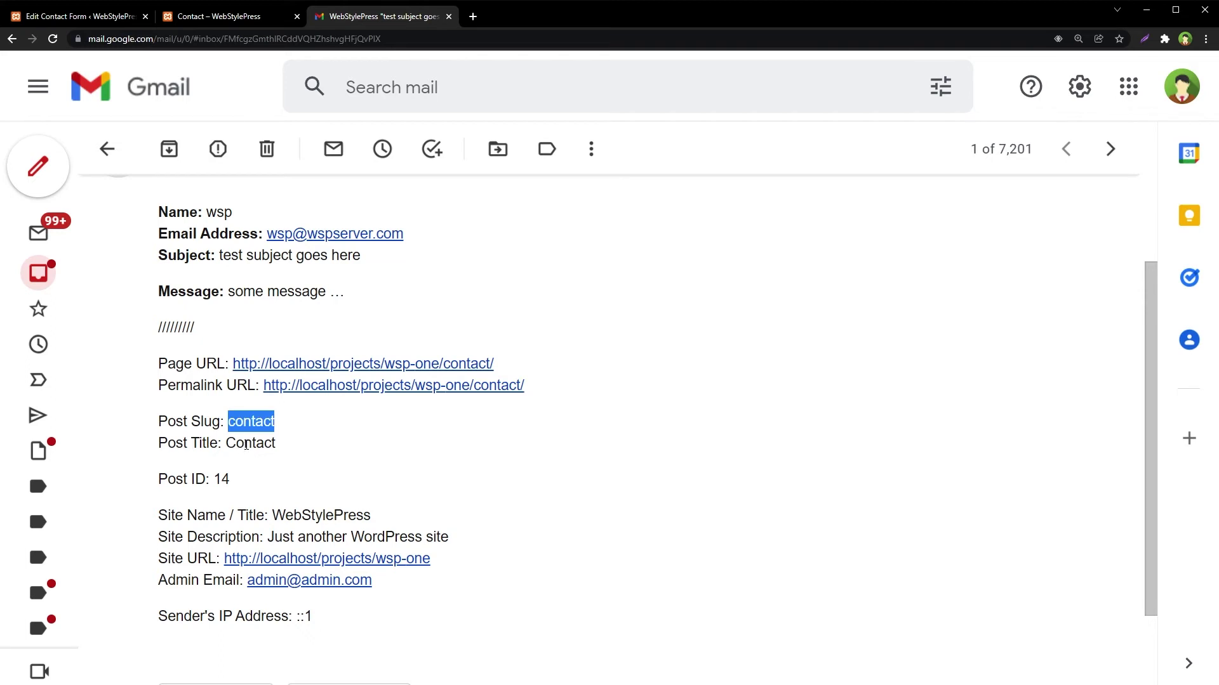
pyautogui.doubleClick(247, 444)
pyautogui.click(301, 447)
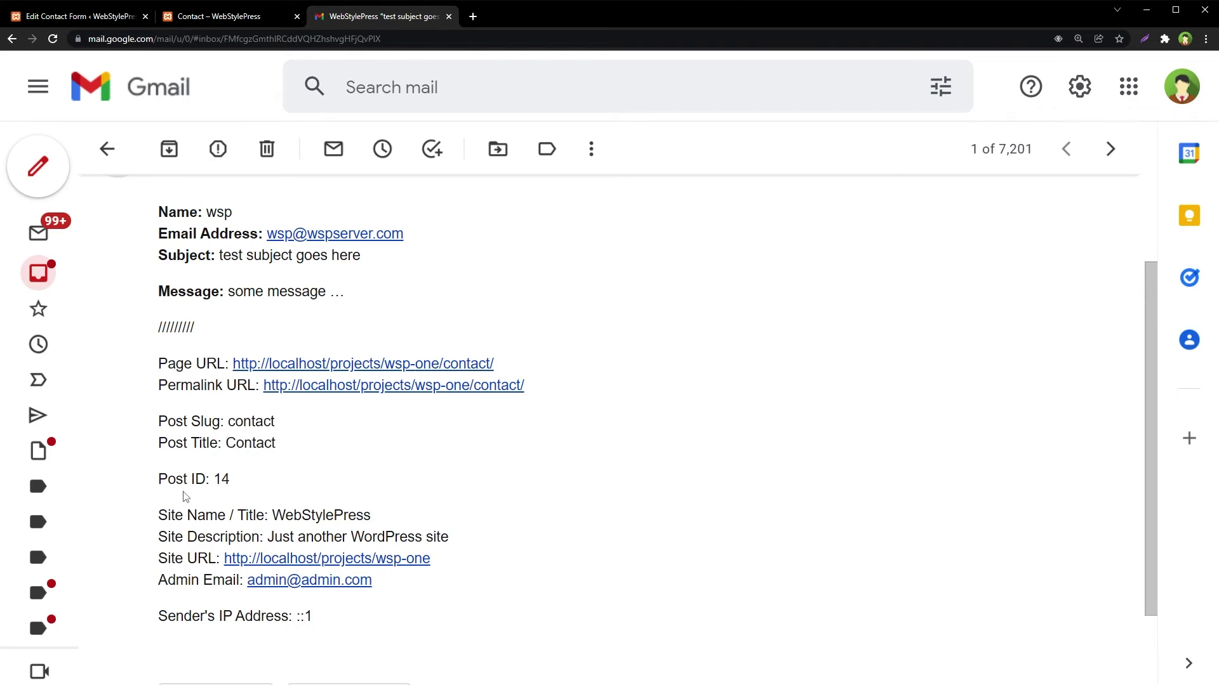
pyautogui.moveTo(236, 486); pyautogui.dragTo(155, 493)
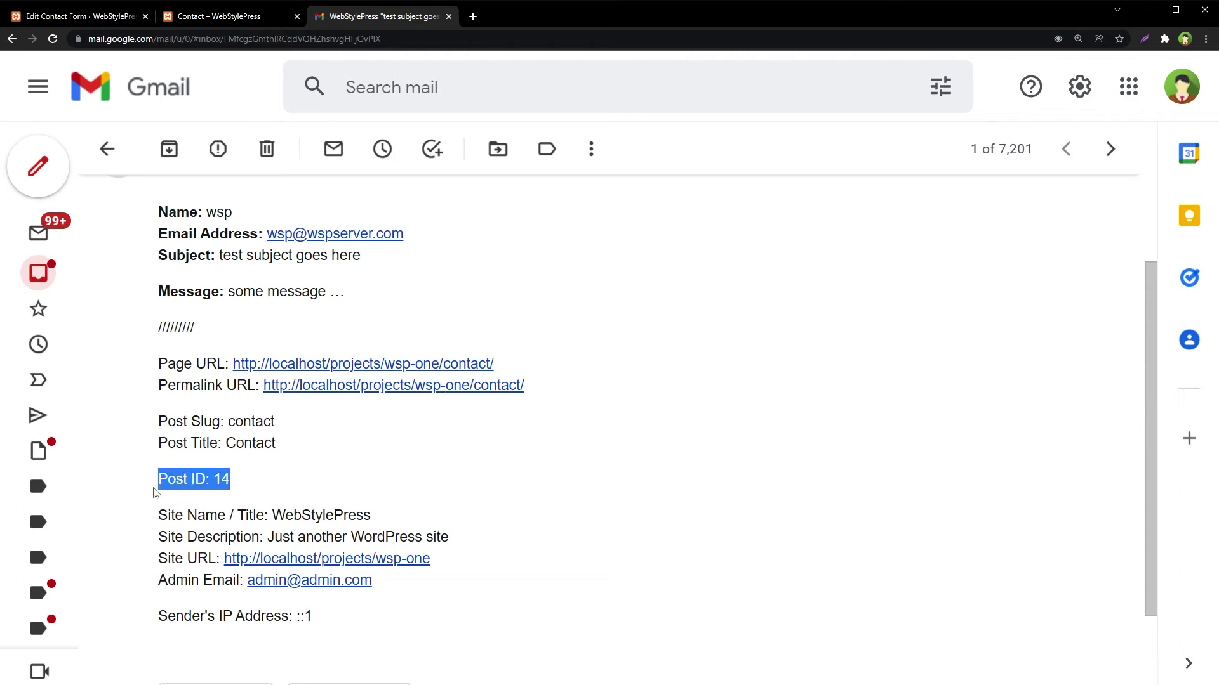
pyautogui.click(276, 461)
# - Check the site name WebStylePress, site description, site URL, admin email and sender IP address
pyautogui.doubleClick(273, 512)
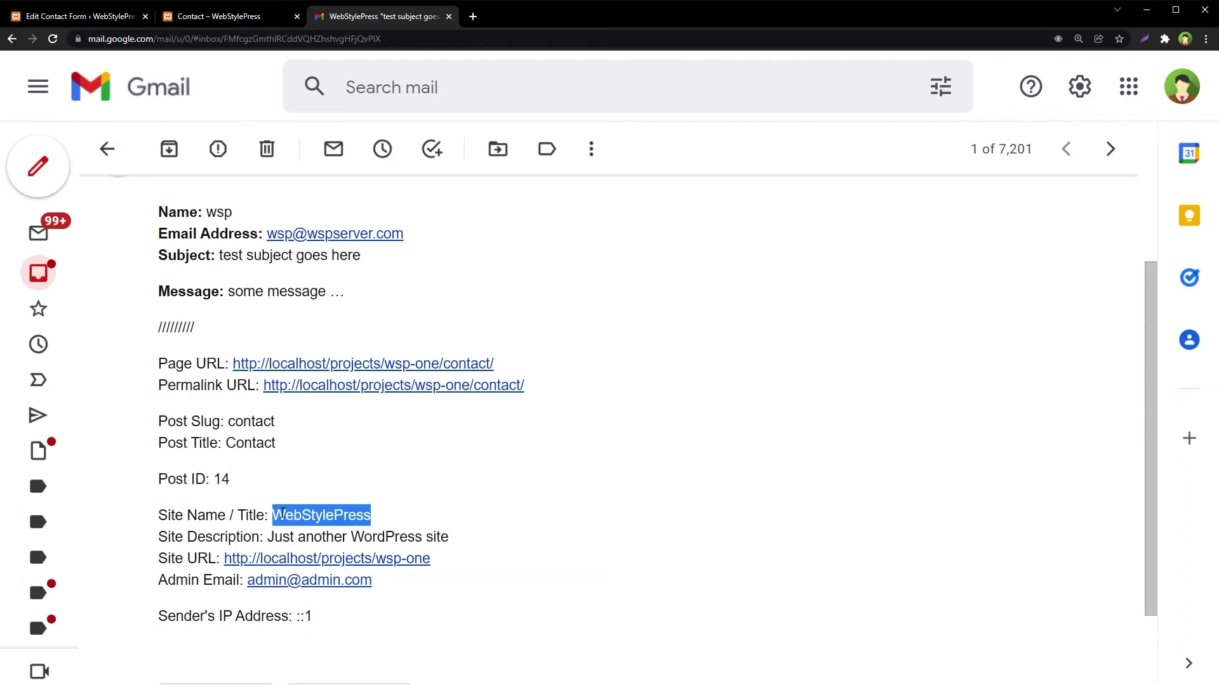
pyautogui.moveTo(276, 543); pyautogui.dragTo(236, 560)
pyautogui.click(472, 551)
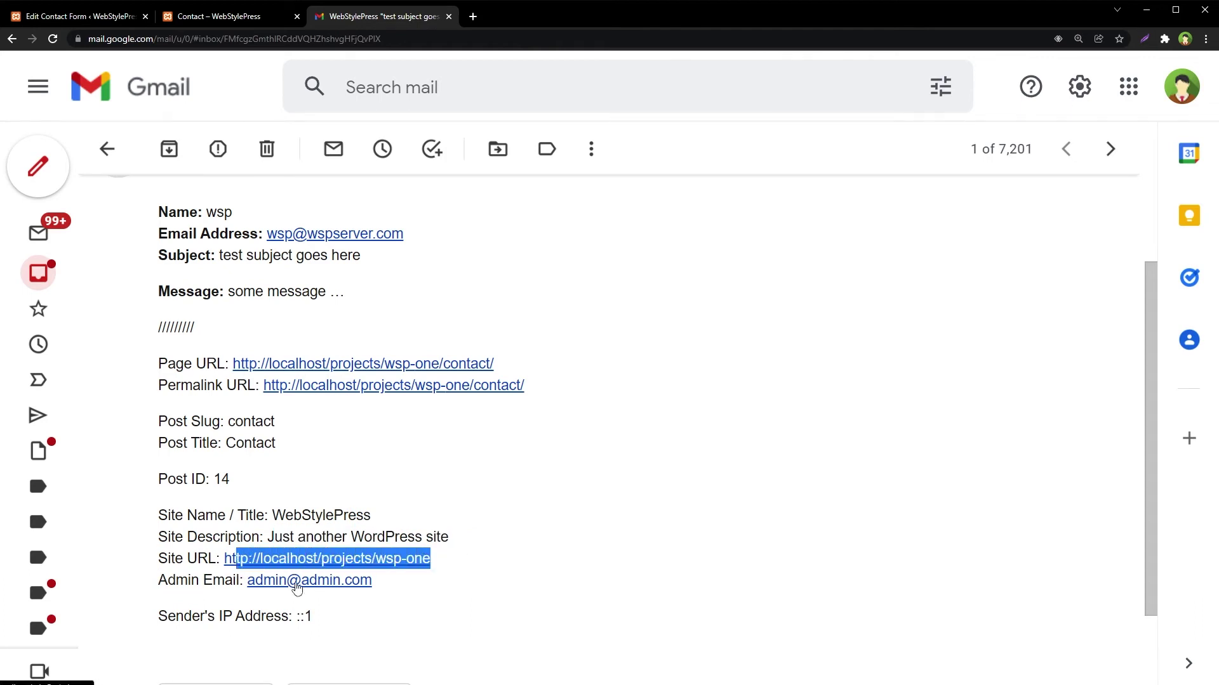
pyautogui.click(404, 576)
pyautogui.moveTo(425, 585); pyautogui.dragTo(248, 582)
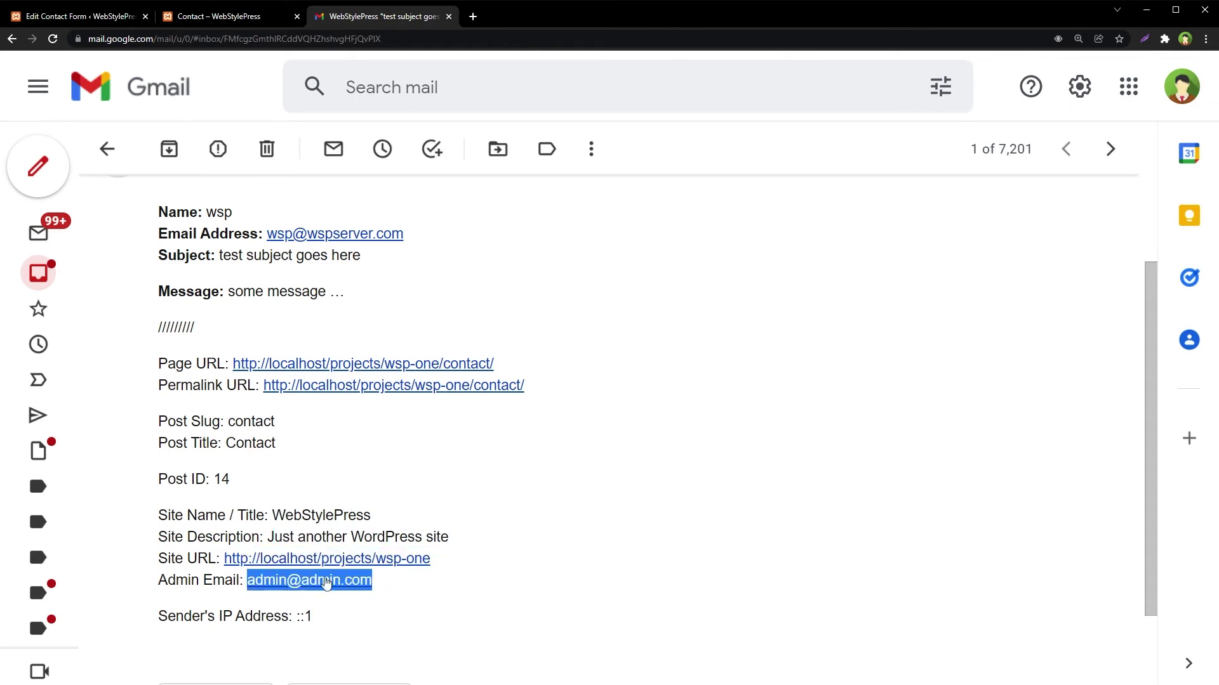
pyautogui.click(553, 559)
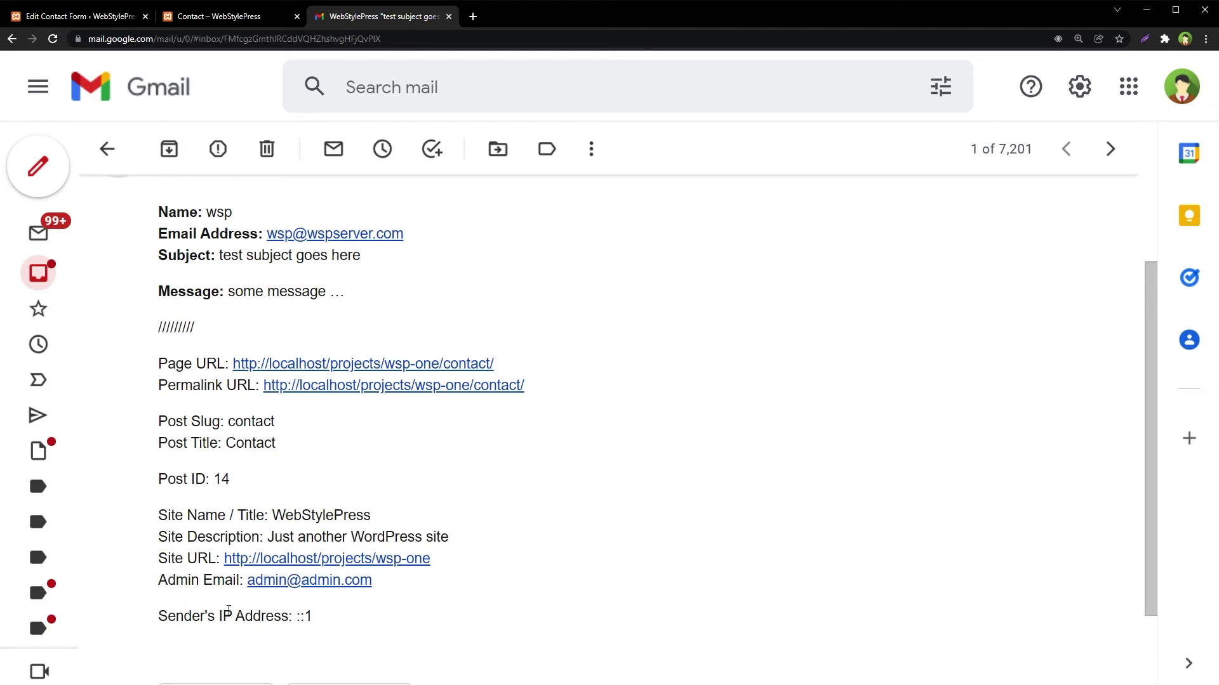
pyautogui.moveTo(219, 616); pyautogui.dragTo(317, 621)
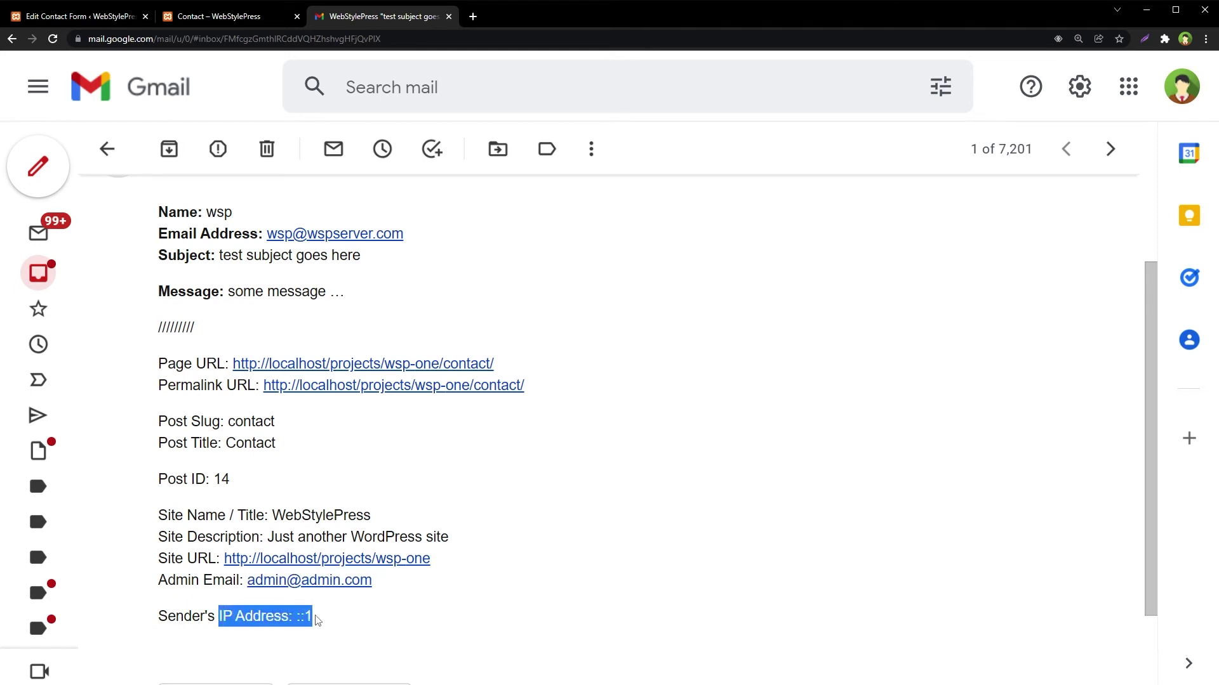
pyautogui.click(353, 618)
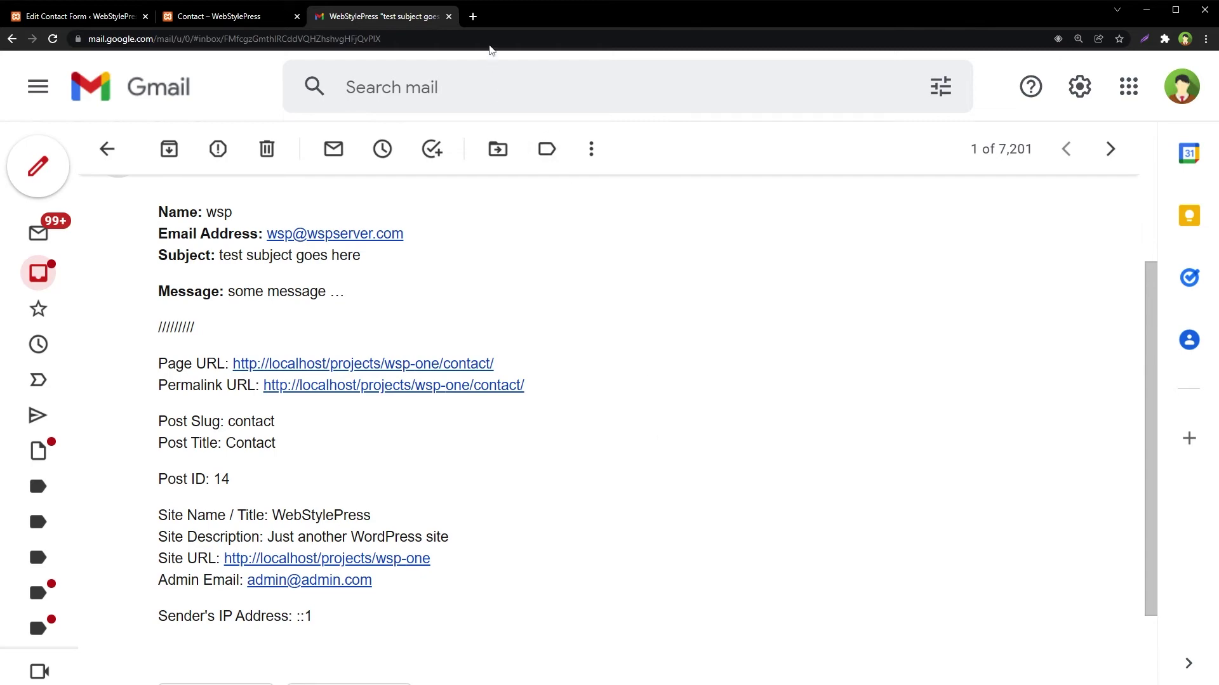
pyautogui.click(472, 17)
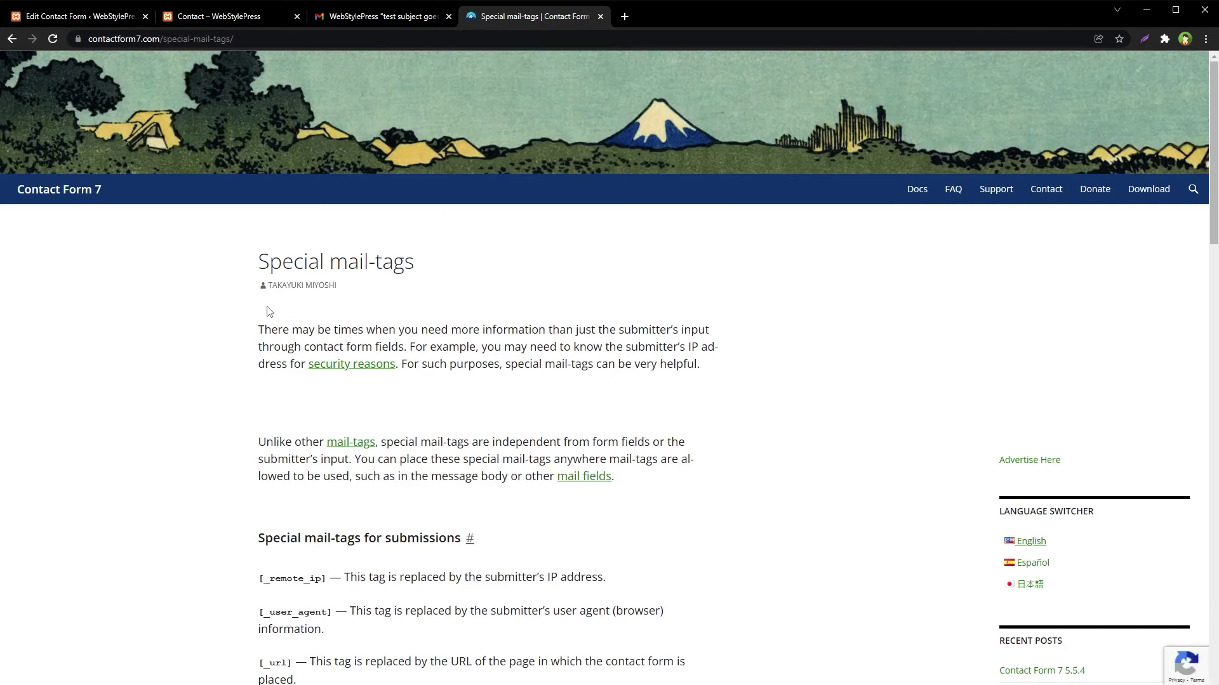
# - Read the submission-related special mail-tags: _user_agent, _url, _date and _time
pyautogui.moveTo(254, 262); pyautogui.dragTo(432, 256)
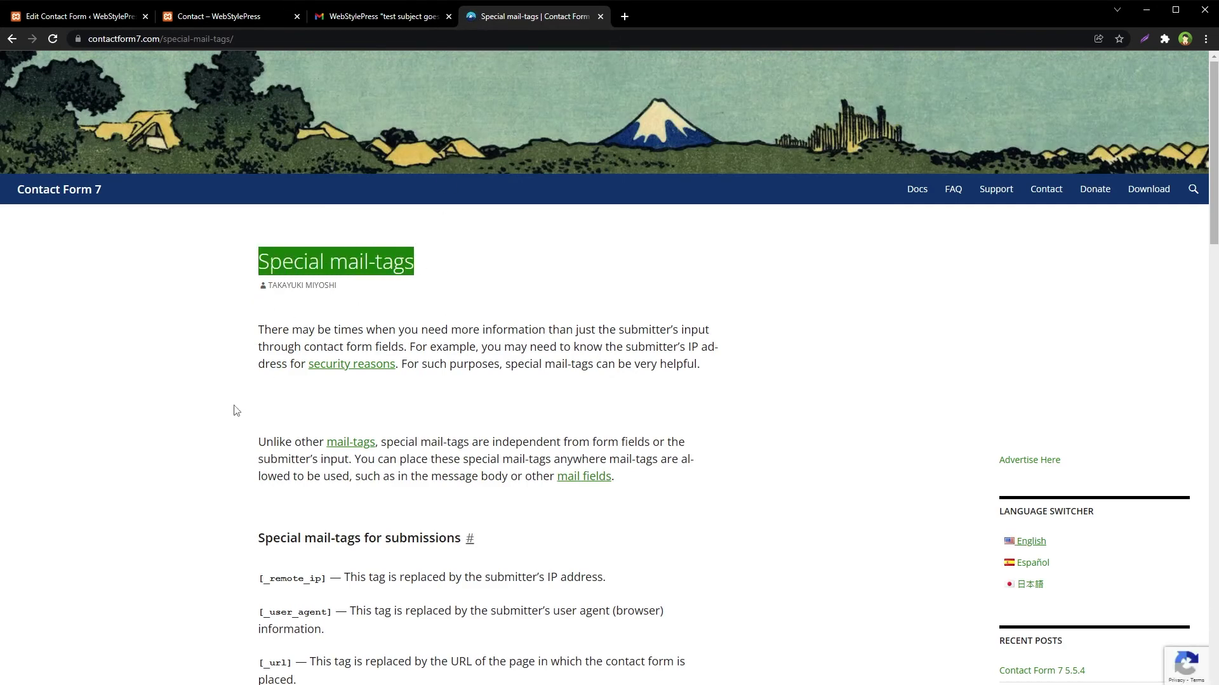
pyautogui.scroll(-5, 235, 406)
pyautogui.moveTo(254, 263); pyautogui.dragTo(325, 273)
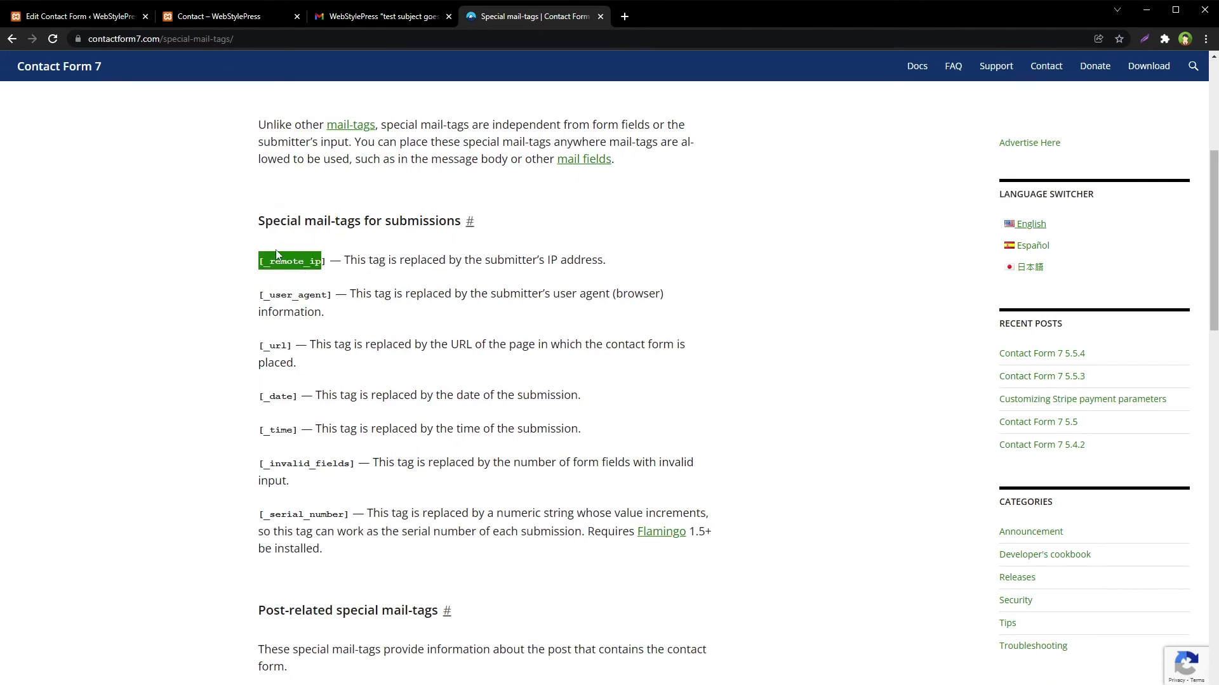
pyautogui.doubleClick(282, 295)
pyautogui.doubleClick(283, 344)
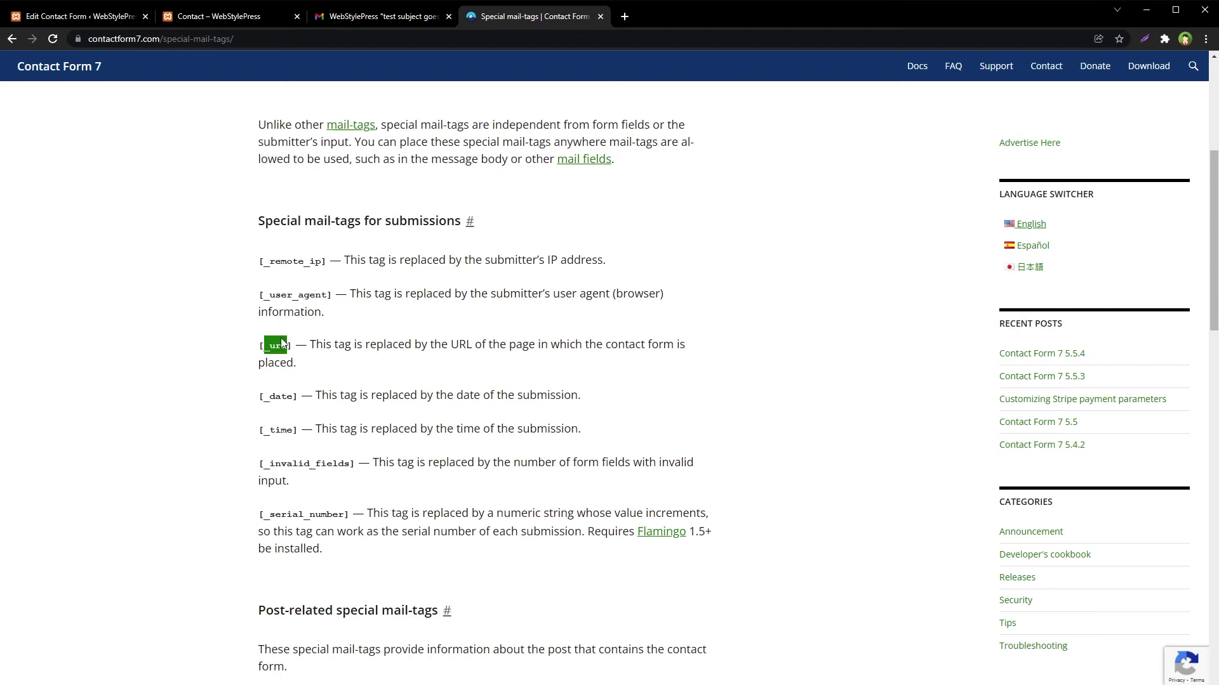
pyautogui.doubleClick(281, 396)
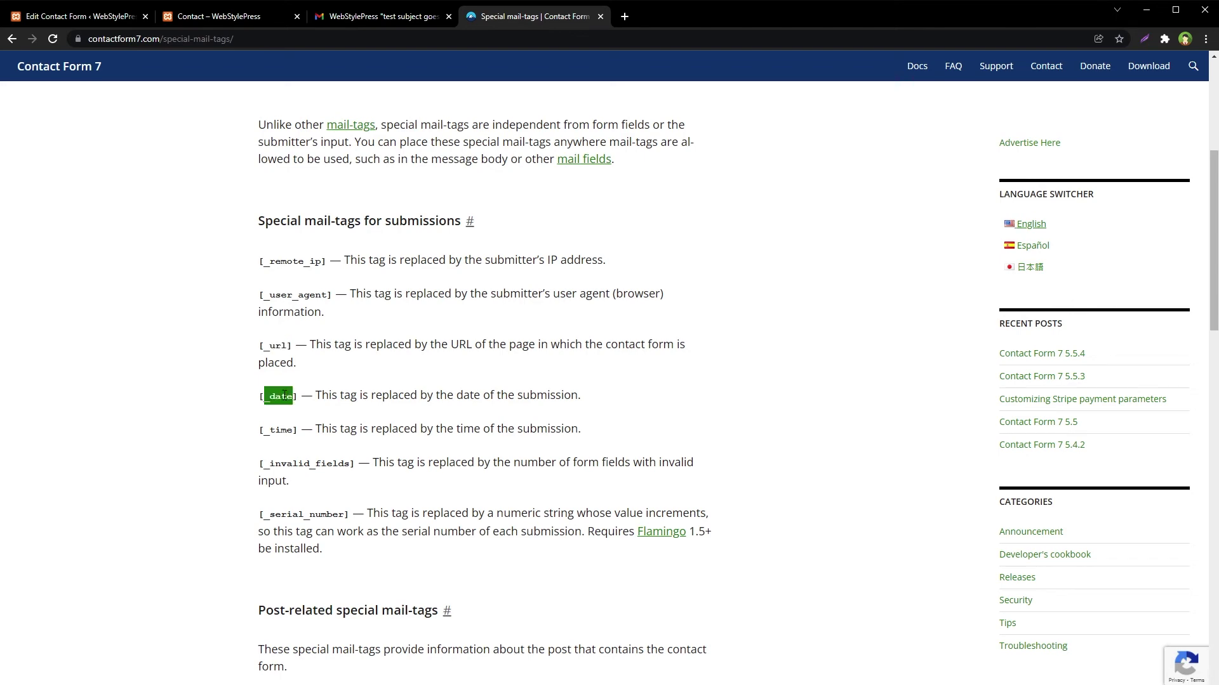
pyautogui.doubleClick(281, 431)
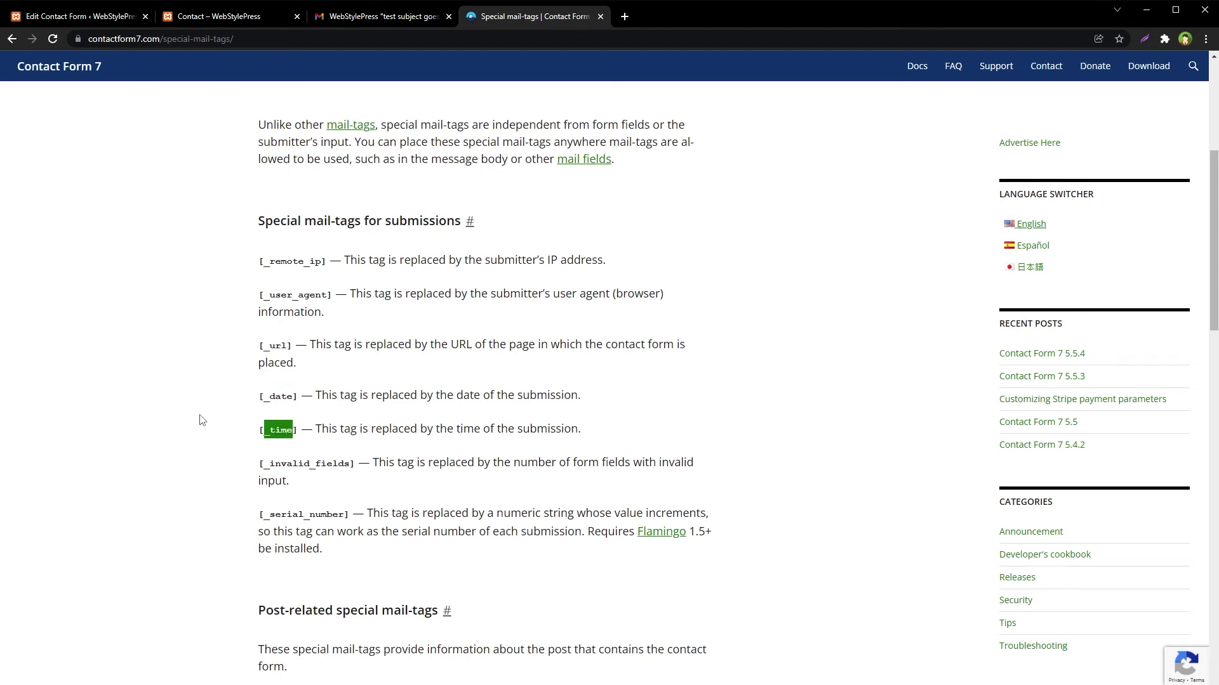
pyautogui.scroll(-3, 202, 420)
pyautogui.moveTo(270, 273); pyautogui.dragTo(332, 274)
pyautogui.moveTo(290, 324); pyautogui.dragTo(337, 324)
pyautogui.scroll(-4, 208, 377)
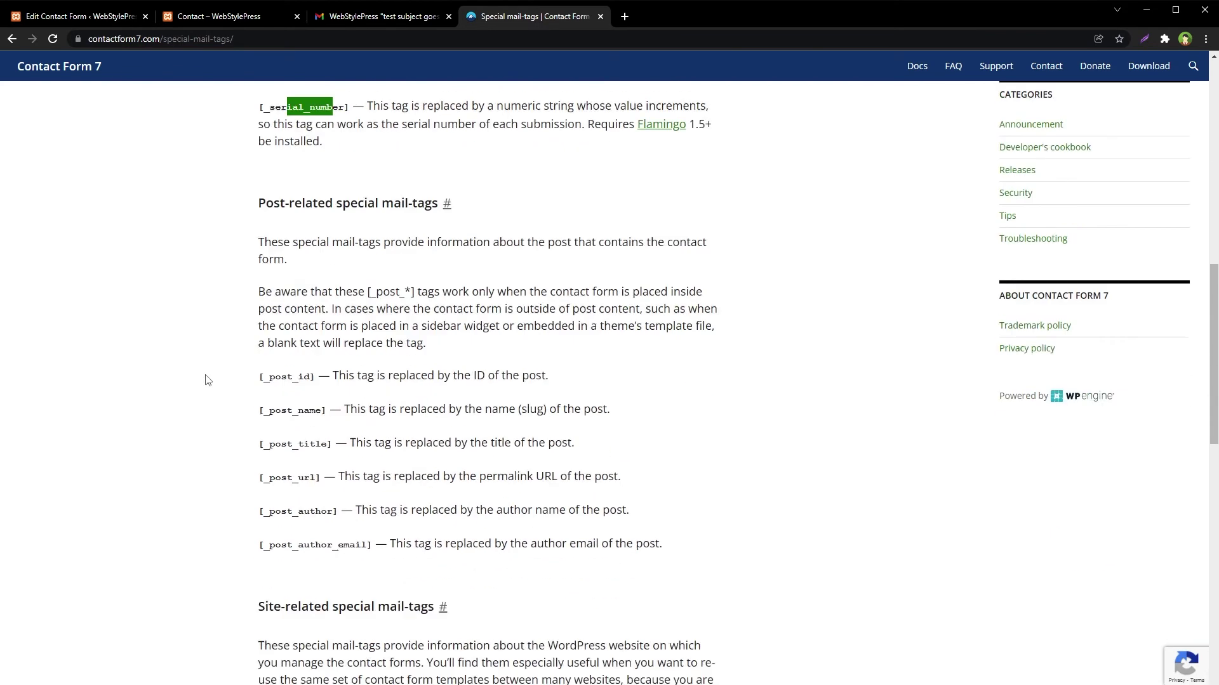
pyautogui.moveTo(209, 343); pyautogui.dragTo(686, 536)
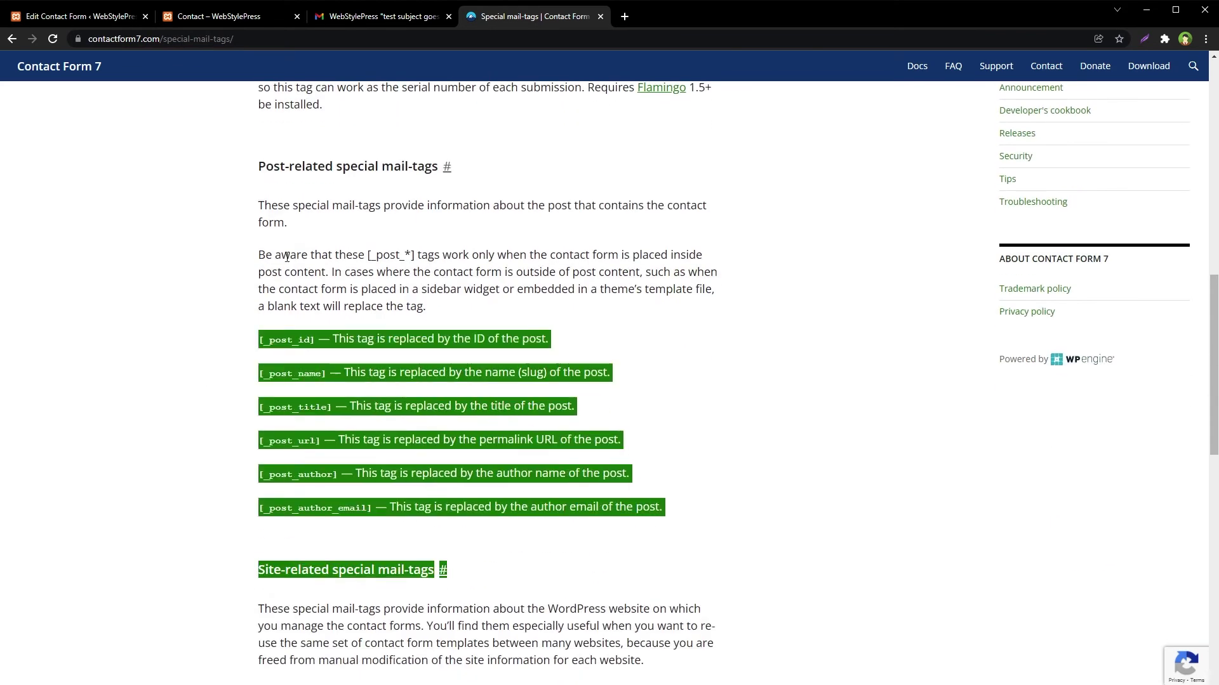
# - Read the post-related tags [_post_id], [_post_name], [_post_title], [_post_url] and [_post_author]
pyautogui.click(203, 207)
pyautogui.moveTo(241, 174); pyautogui.dragTo(448, 181)
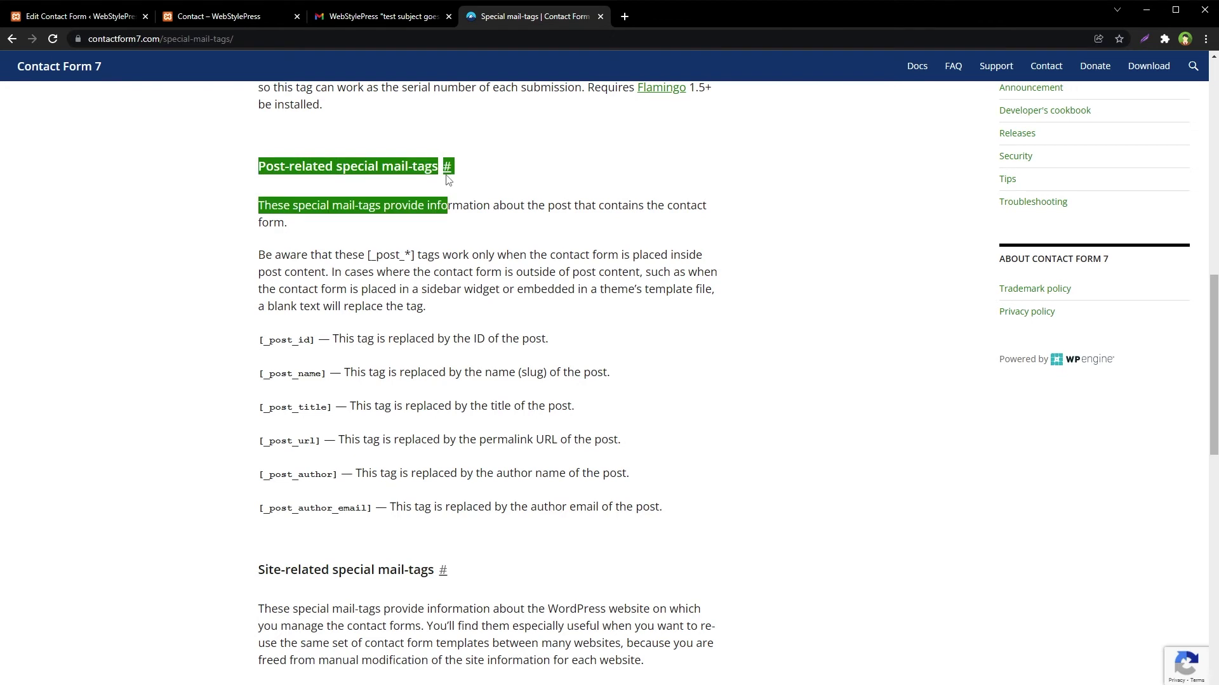
pyautogui.click(244, 337)
pyautogui.moveTo(244, 337); pyautogui.dragTo(341, 346)
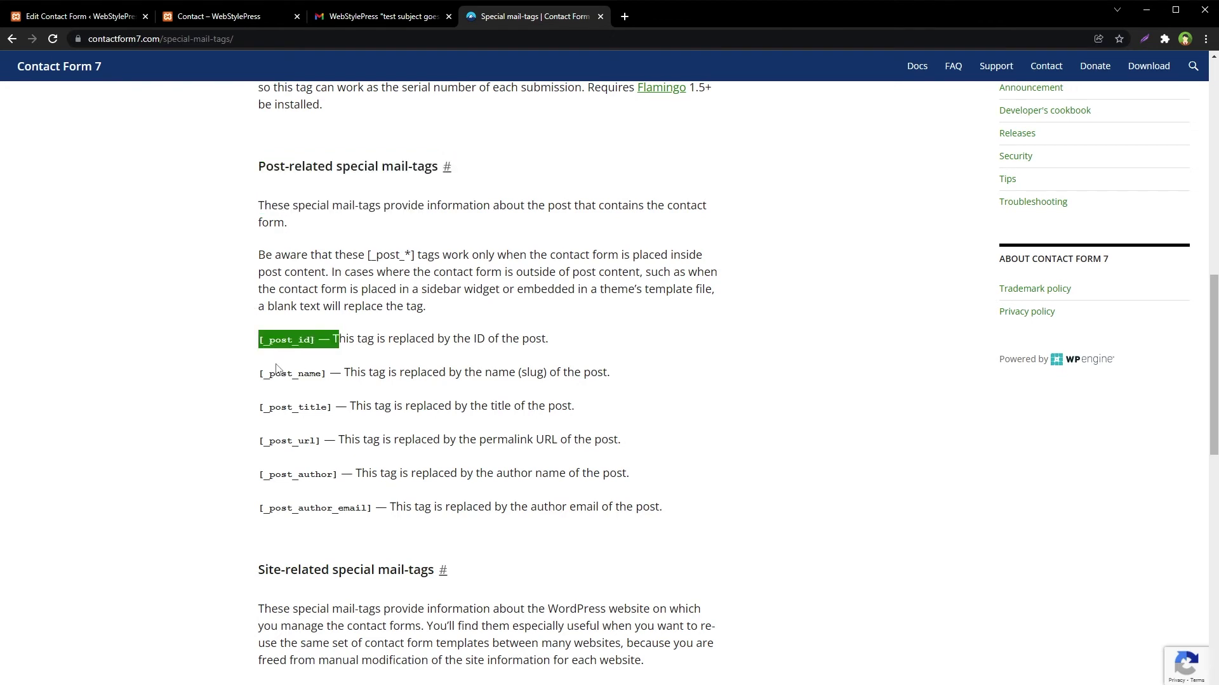
pyautogui.moveTo(239, 378); pyautogui.dragTo(312, 410)
pyautogui.click(213, 442)
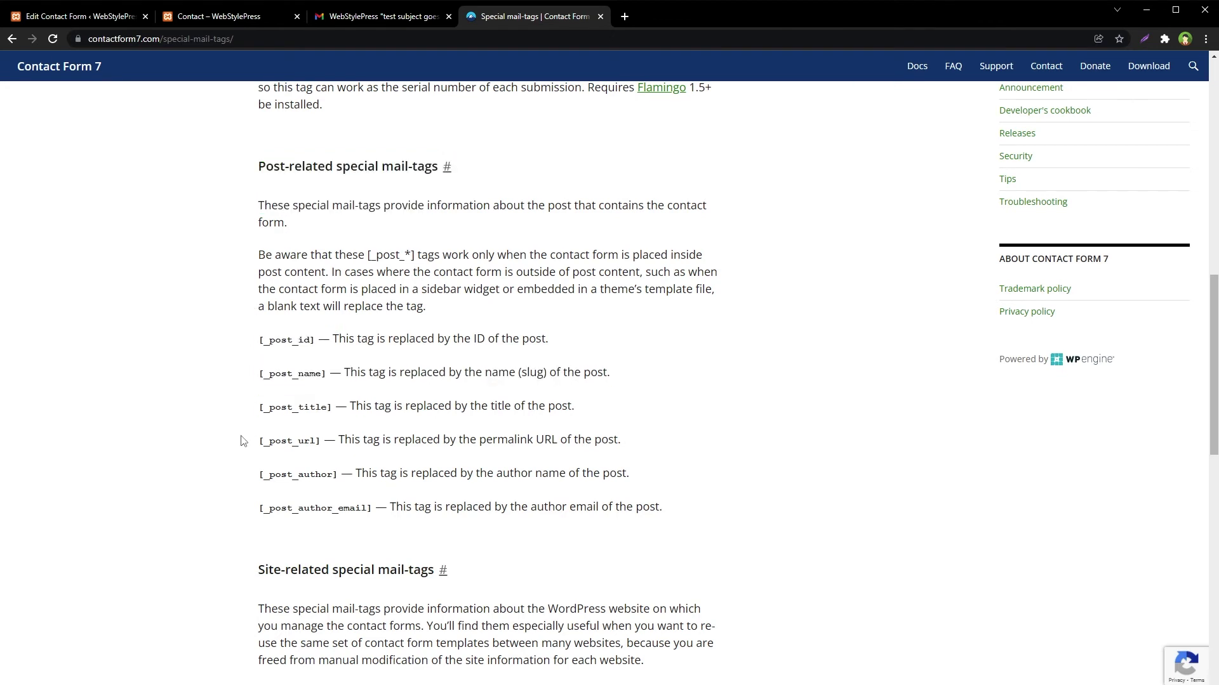
pyautogui.moveTo(241, 439); pyautogui.dragTo(339, 443)
pyautogui.moveTo(250, 473); pyautogui.dragTo(359, 476)
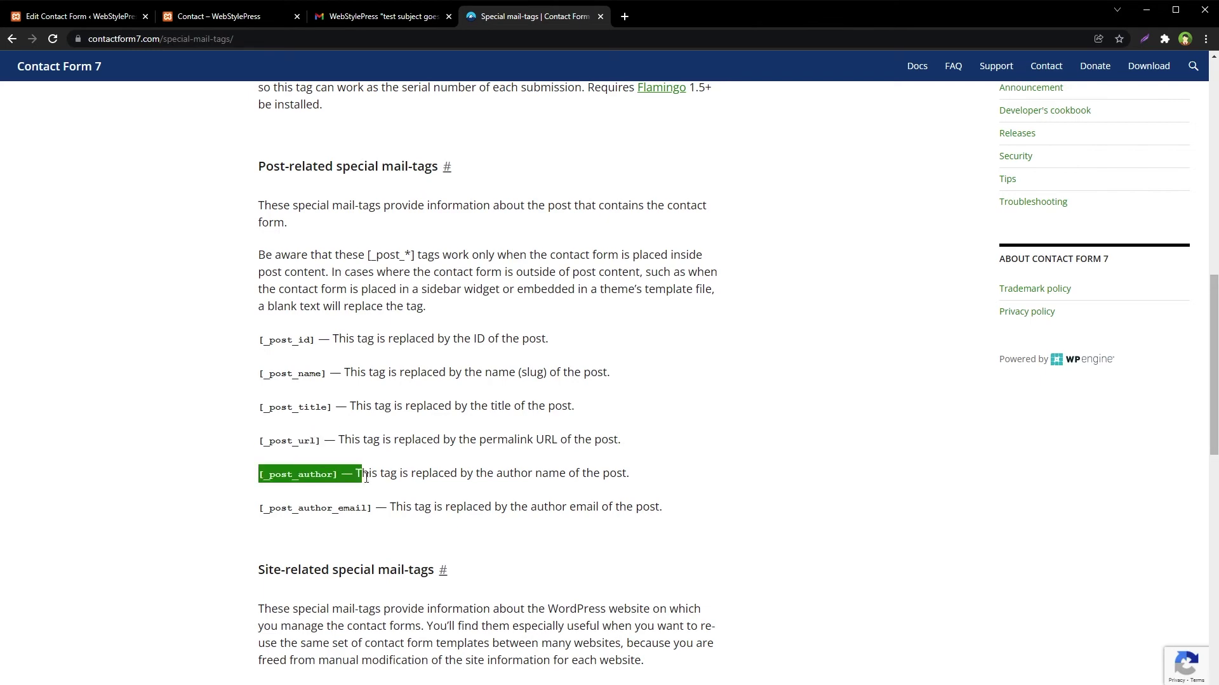
pyautogui.moveTo(236, 532); pyautogui.dragTo(302, 524)
pyautogui.moveTo(494, 507); pyautogui.dragTo(663, 508)
pyautogui.click(772, 497)
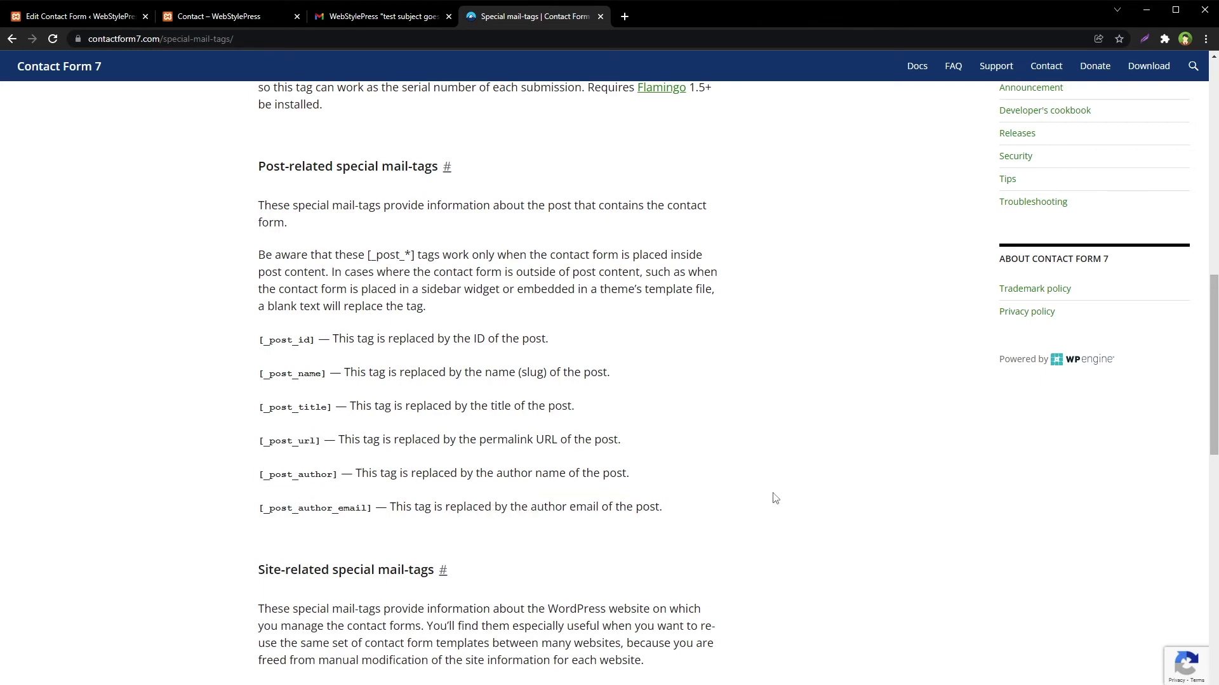
# - Read the site- and user-related tags, then return to the Edit Contact Form page
pyautogui.scroll(-6, 874, 493)
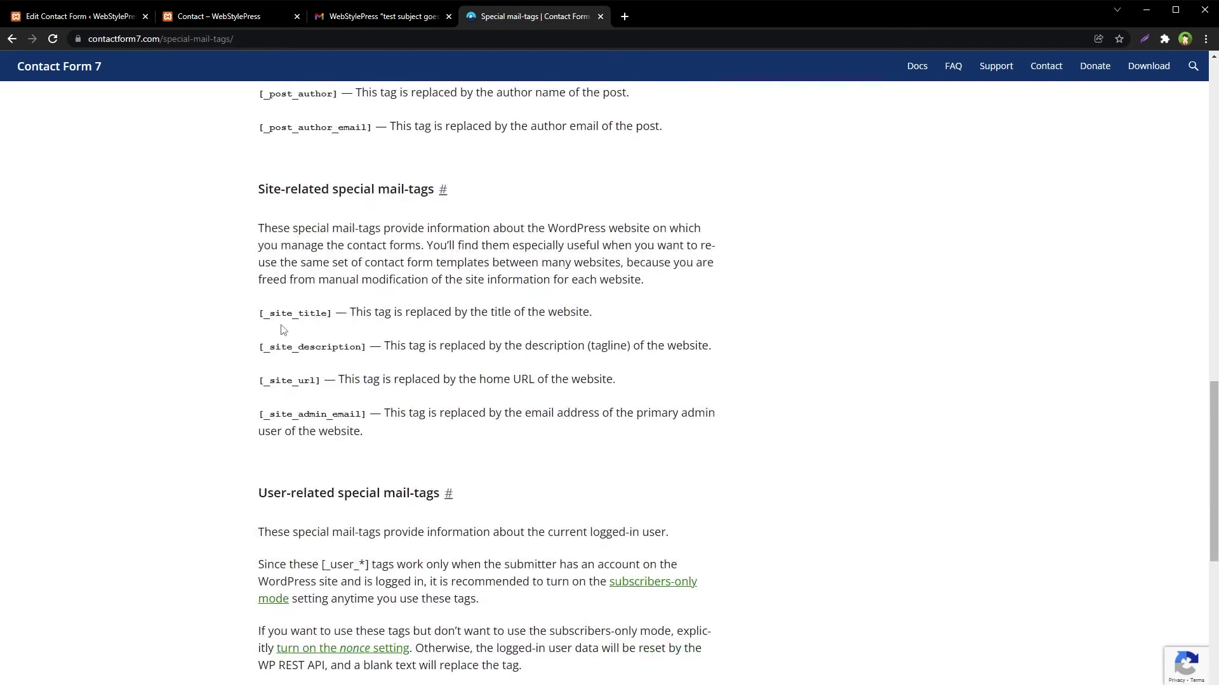
pyautogui.moveTo(280, 324); pyautogui.dragTo(285, 355)
pyautogui.click(181, 391)
pyautogui.scroll(-4, 178, 415)
pyautogui.moveTo(223, 239); pyautogui.dragTo(462, 243)
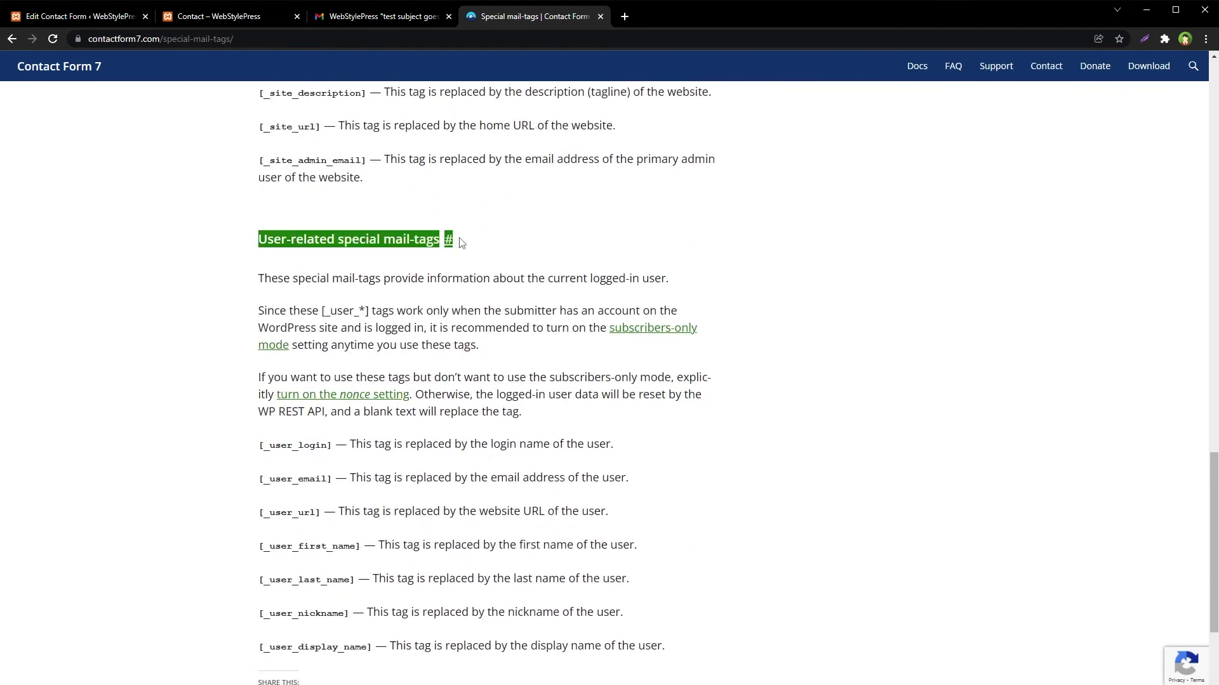
pyautogui.click(164, 399)
pyautogui.scroll(-3, 169, 435)
pyautogui.moveTo(239, 267); pyautogui.dragTo(734, 485)
pyautogui.scroll(20, 737, 479)
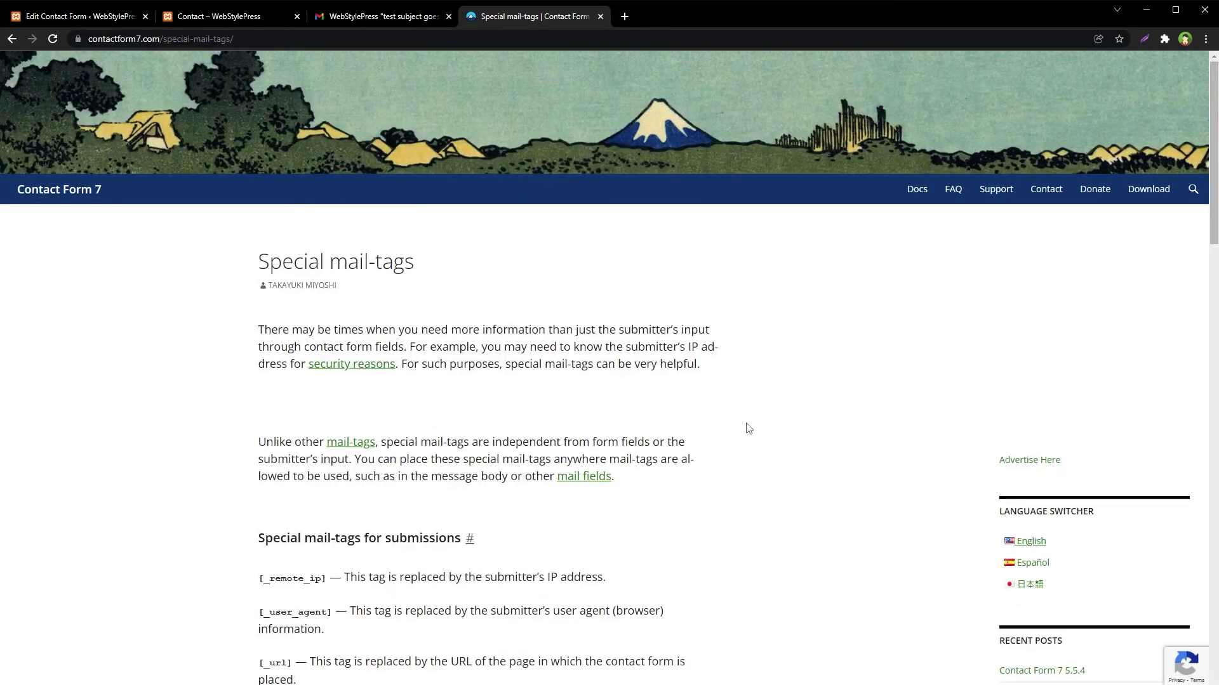
pyautogui.hotkey('ctrl', '1')
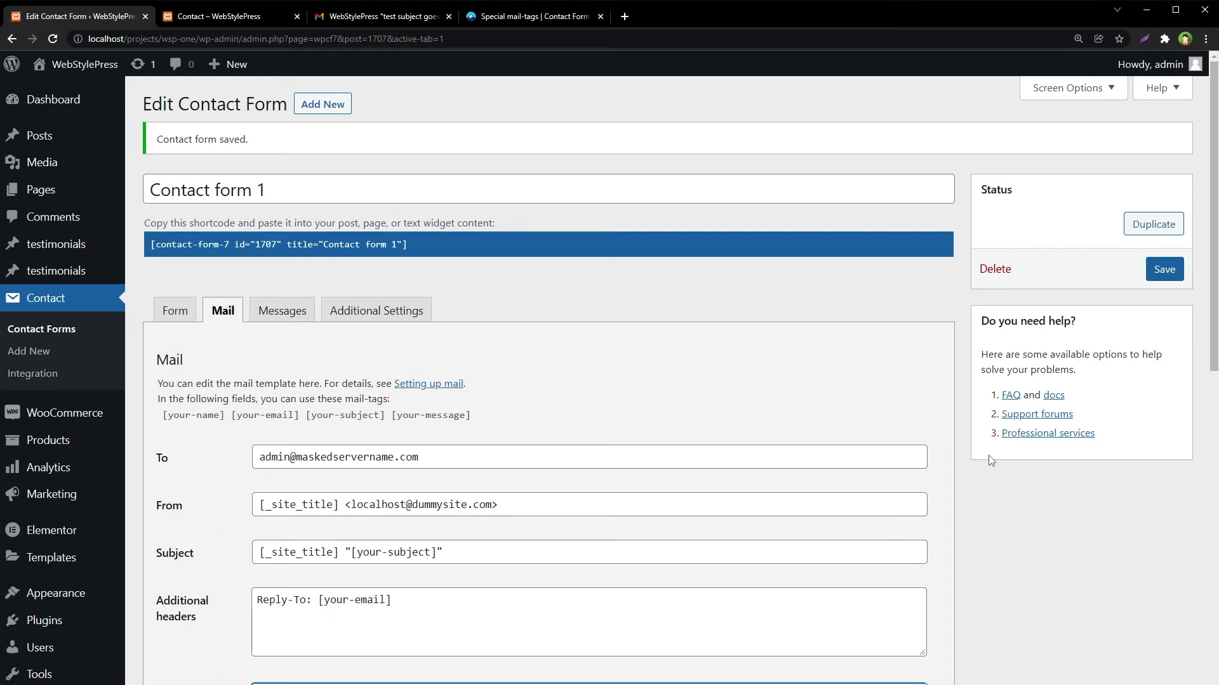
# - Copy the Contact form 1 shortcode and open the Summer Pizza product's edit screen
pyautogui.click(333, 246)
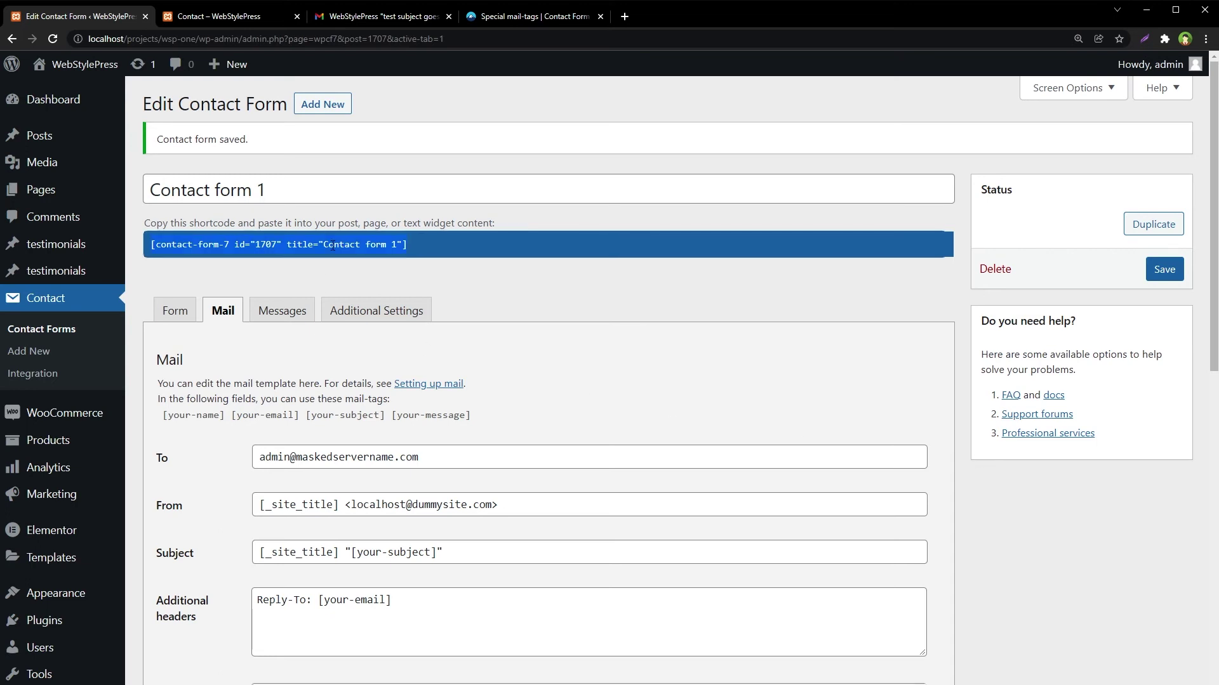
pyautogui.rightClick(332, 246)
pyautogui.click(371, 257)
pyautogui.click(261, 17)
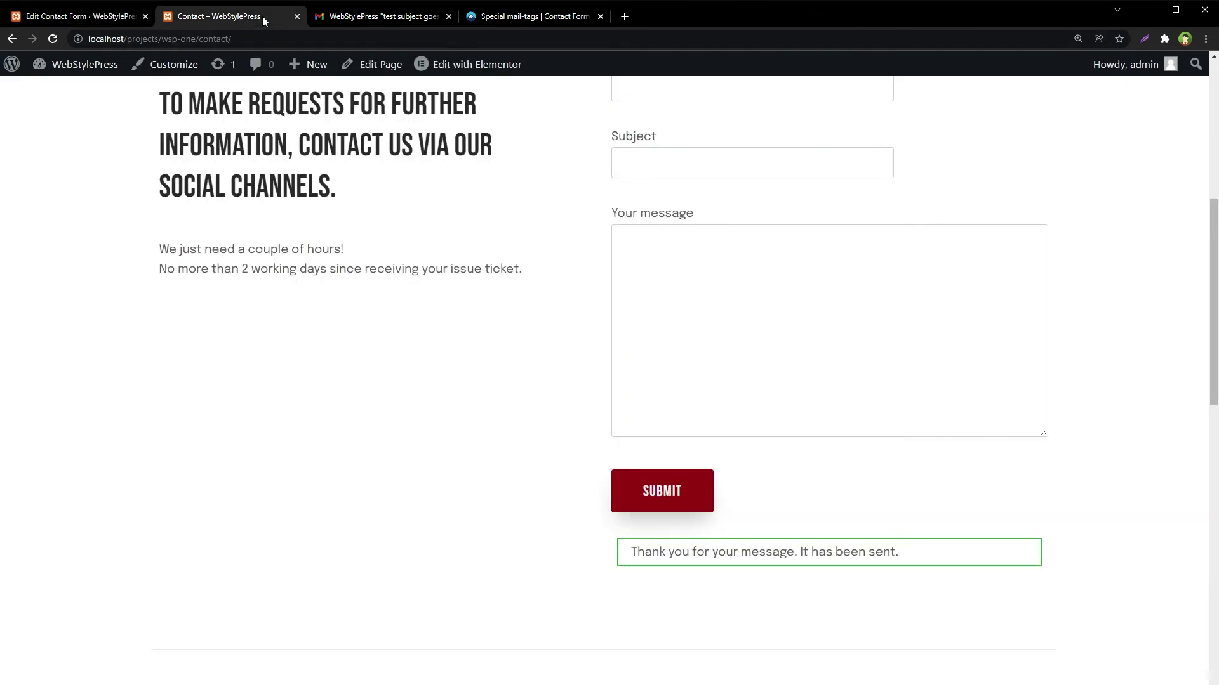
pyautogui.scroll(7, 427, 359)
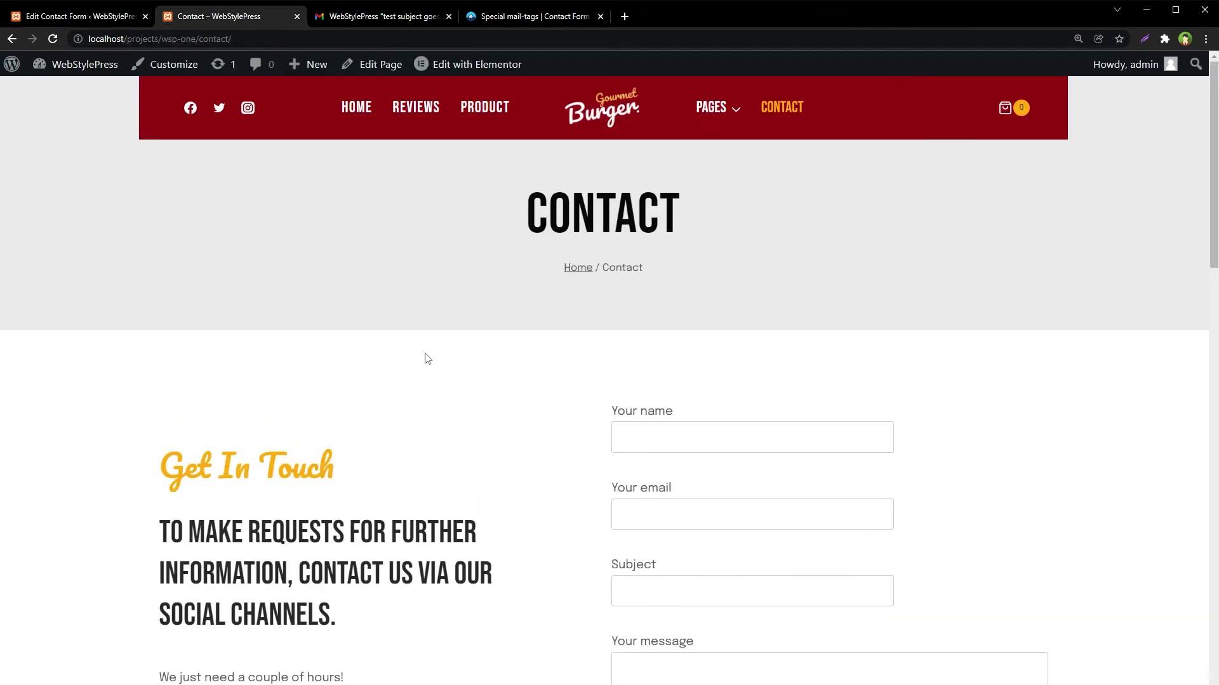
pyautogui.click(486, 119)
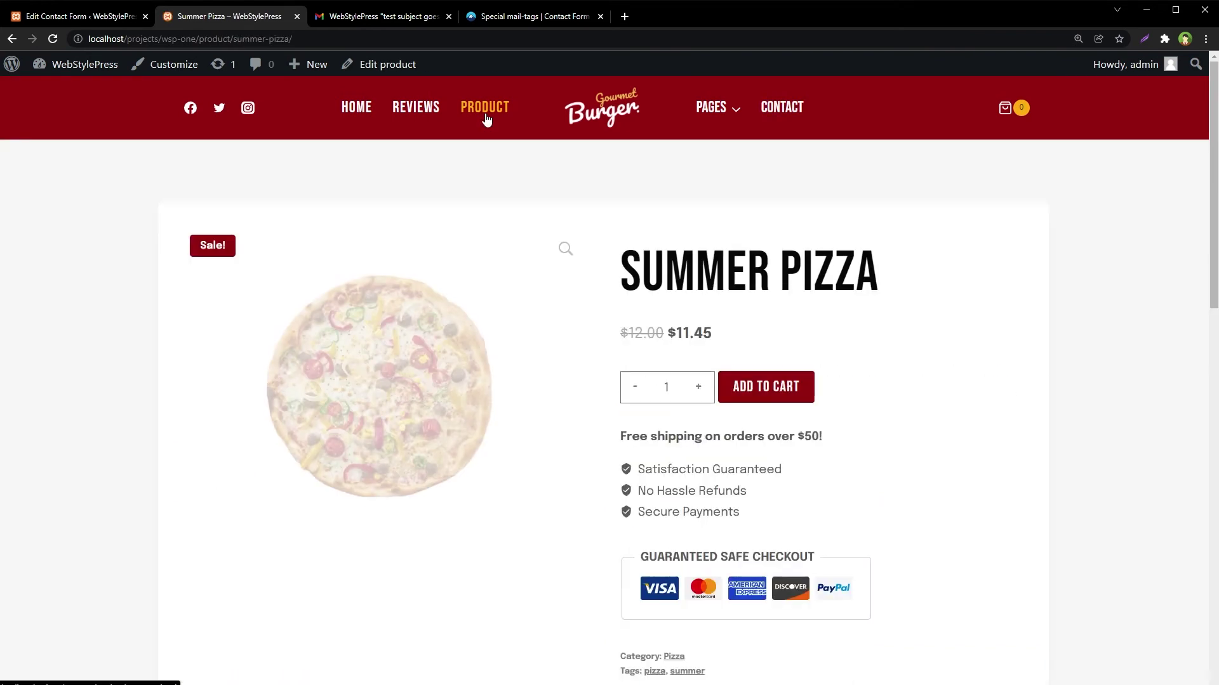
pyautogui.middleClick(384, 66)
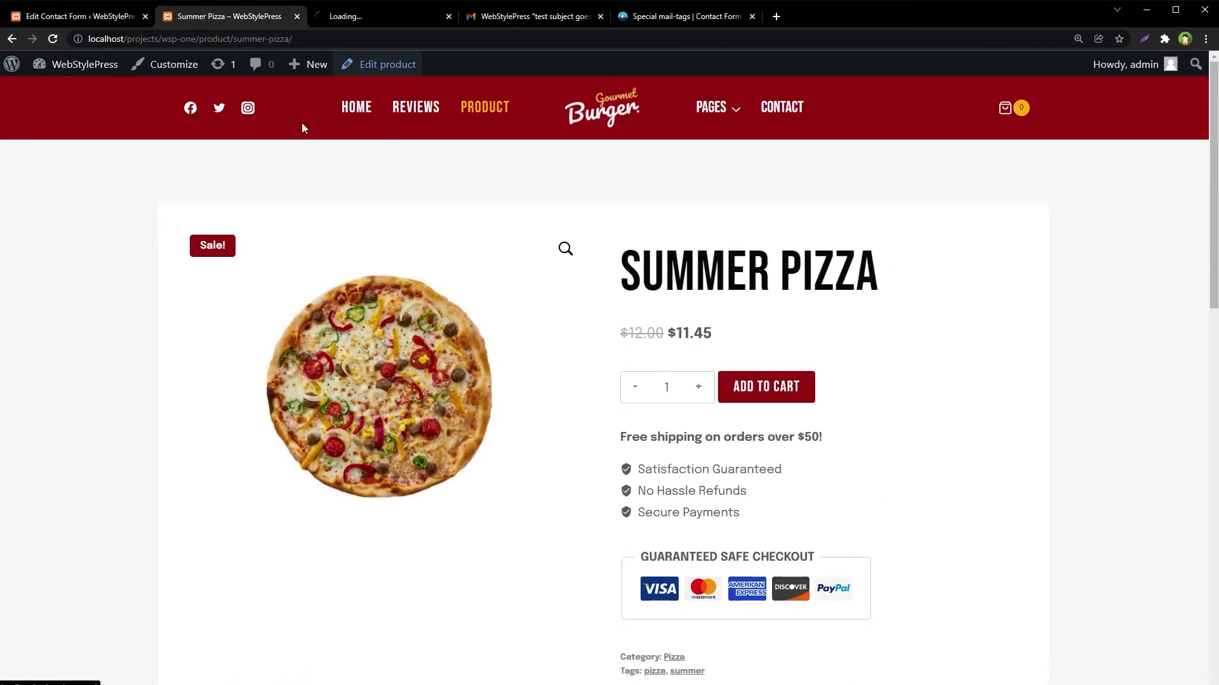
pyautogui.click(390, 18)
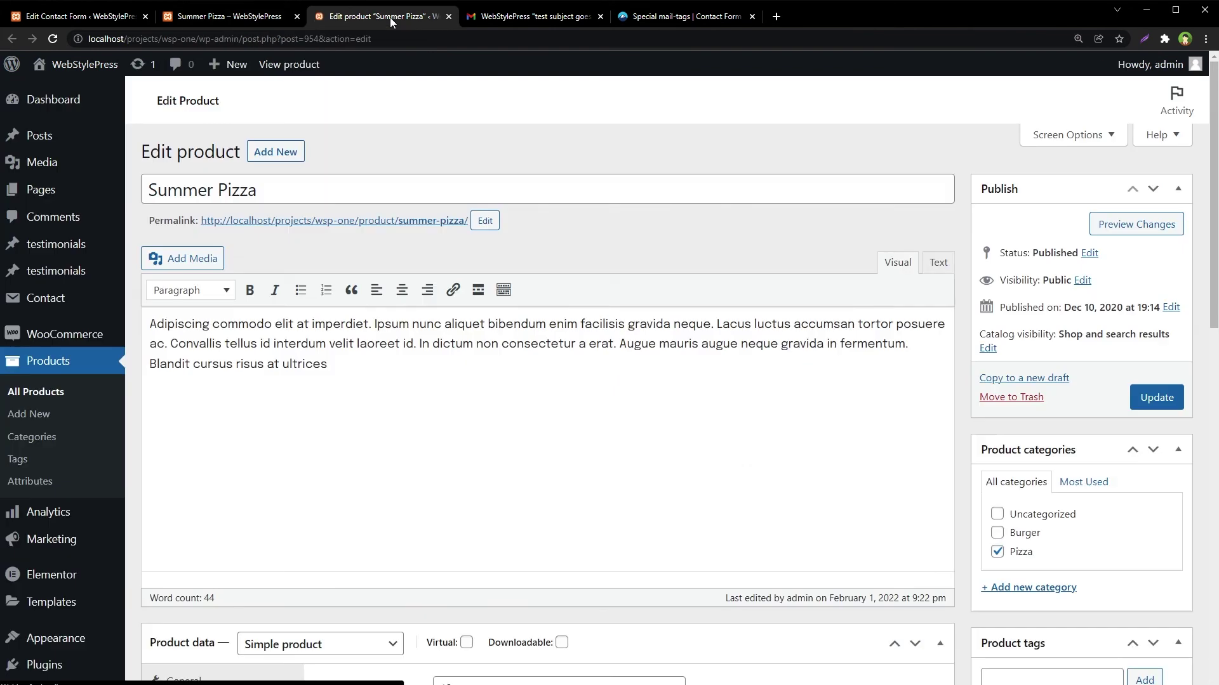
# - Paste the shortcode on a new line below the description, save the product, and view its page
pyautogui.click(461, 377)
pyautogui.press('Return')
pyautogui.hotkey('ctrl', 'v')
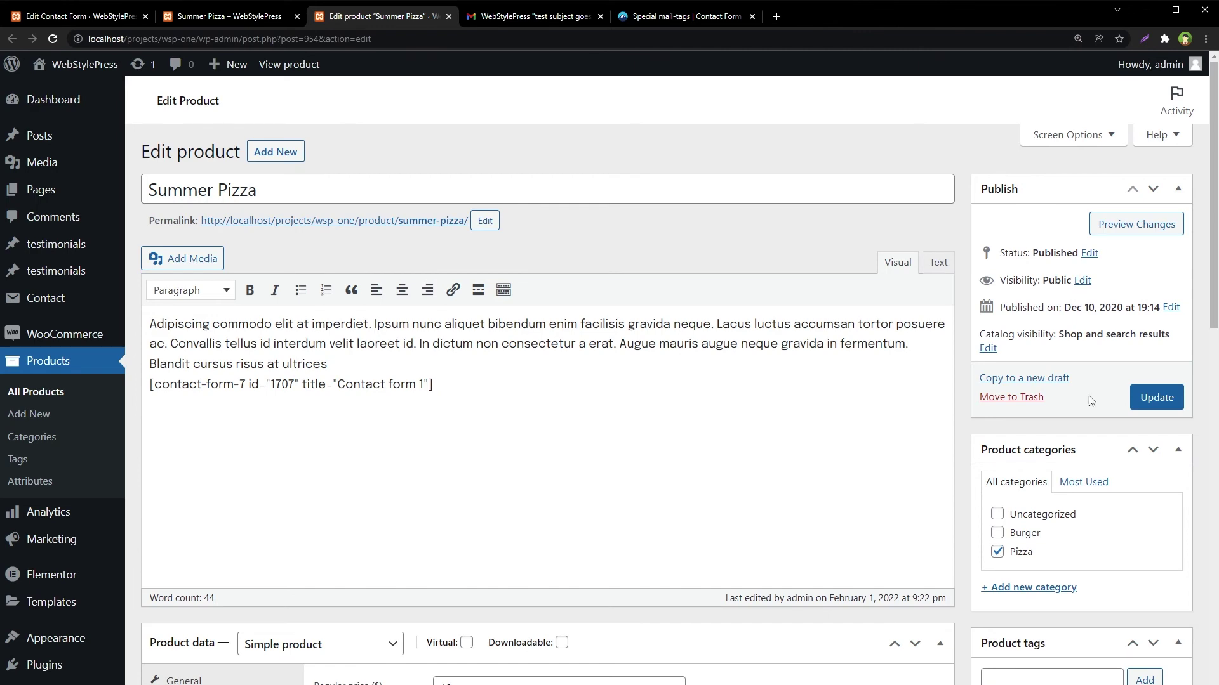
pyautogui.hotkey('ctrl', 's')
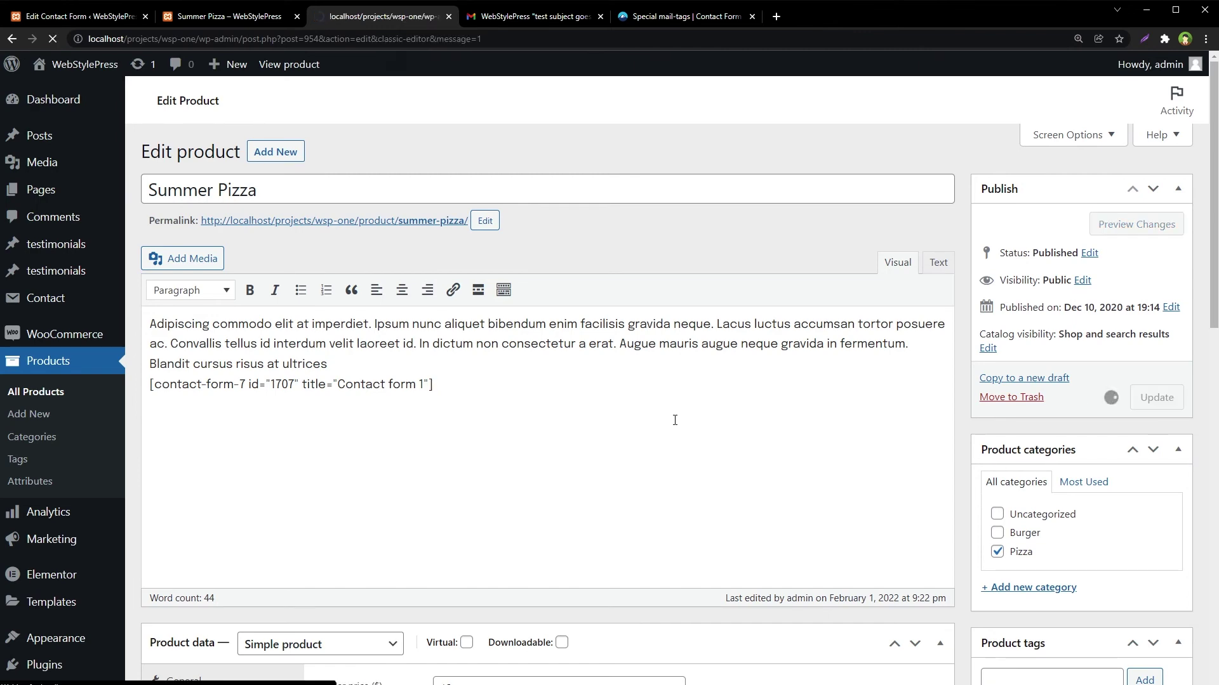
pyautogui.click(242, 19)
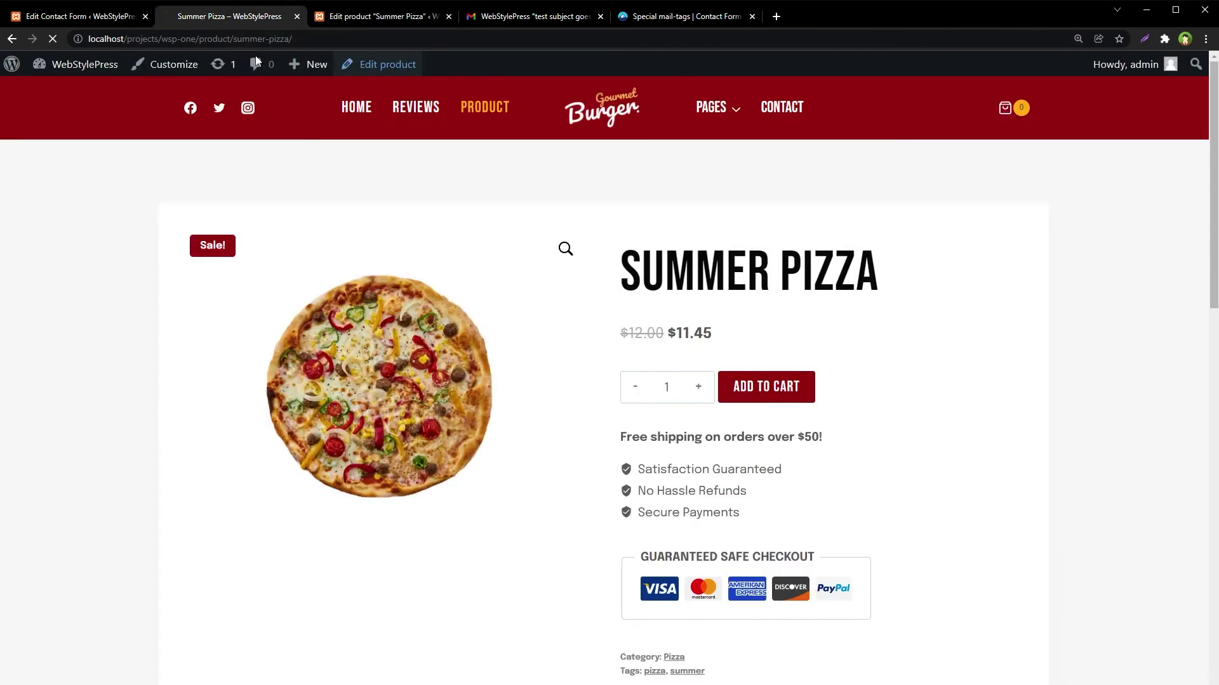
# - Locate the contact form fields below the Summer Pizza product description
pyautogui.scroll(-10, 164, 417)
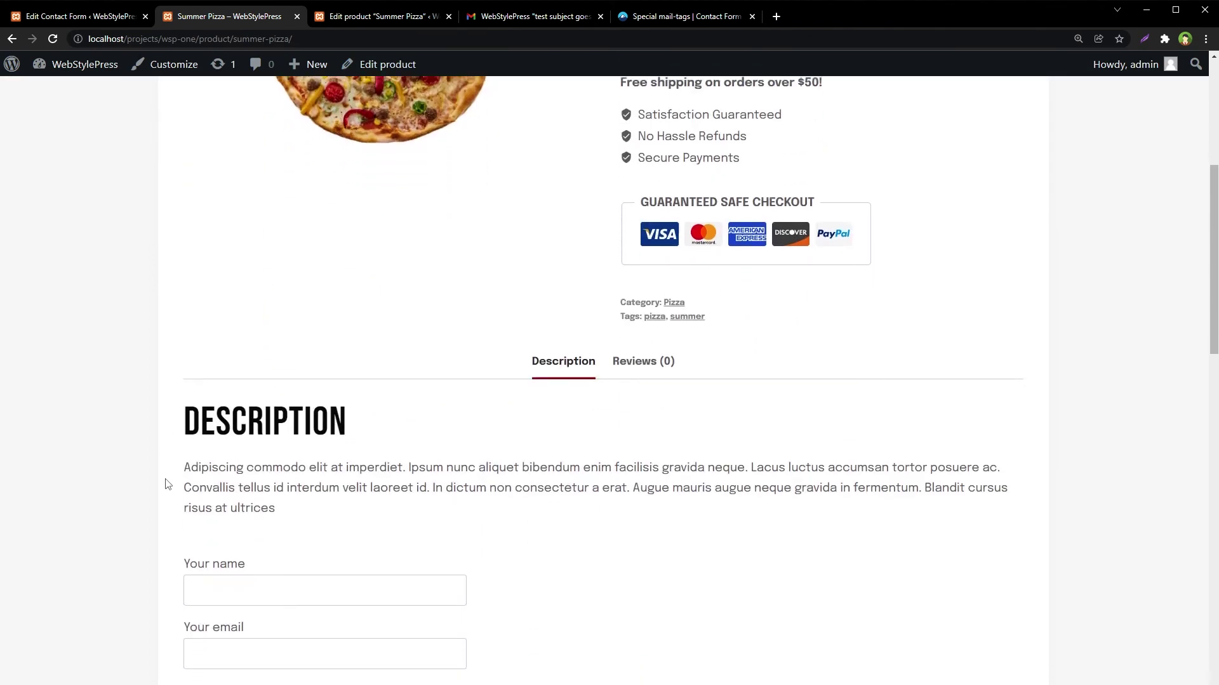
pyautogui.click(230, 300)
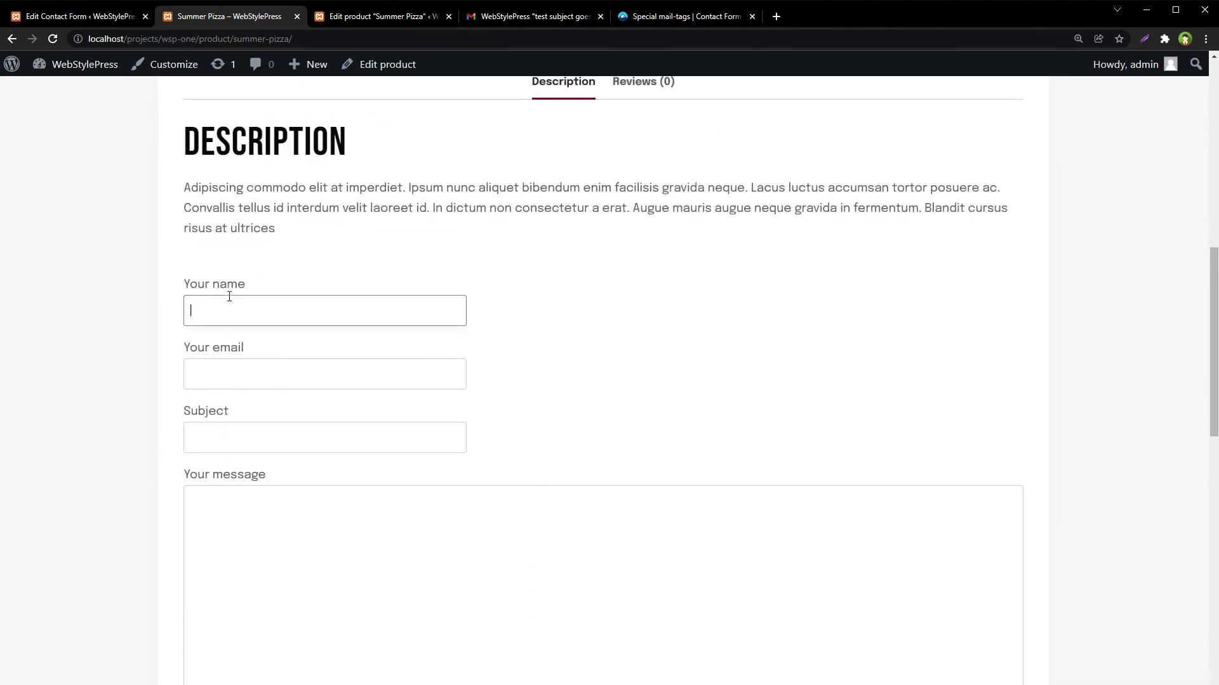
pyautogui.click(242, 367)
pyautogui.scroll(8, 148, 406)
pyautogui.scroll(2, 148, 406)
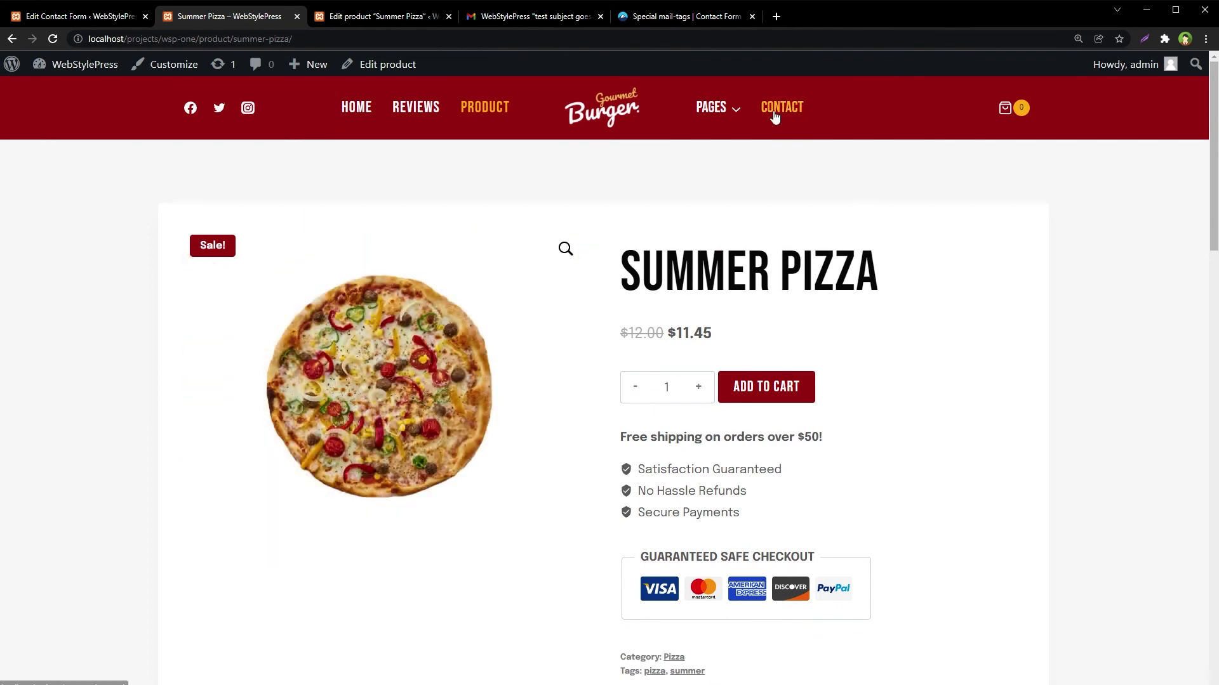
pyautogui.scroll(-9, 1047, 441)
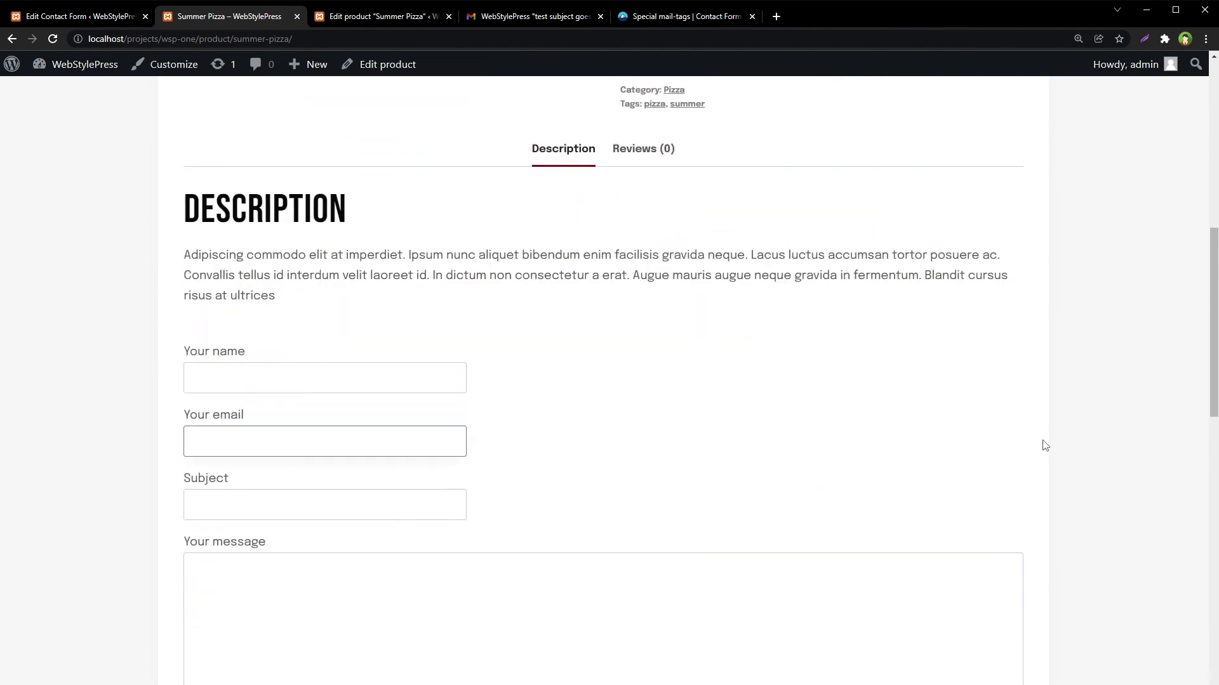
pyautogui.scroll(9, 1042, 443)
pyautogui.moveTo(630, 280); pyautogui.dragTo(911, 313)
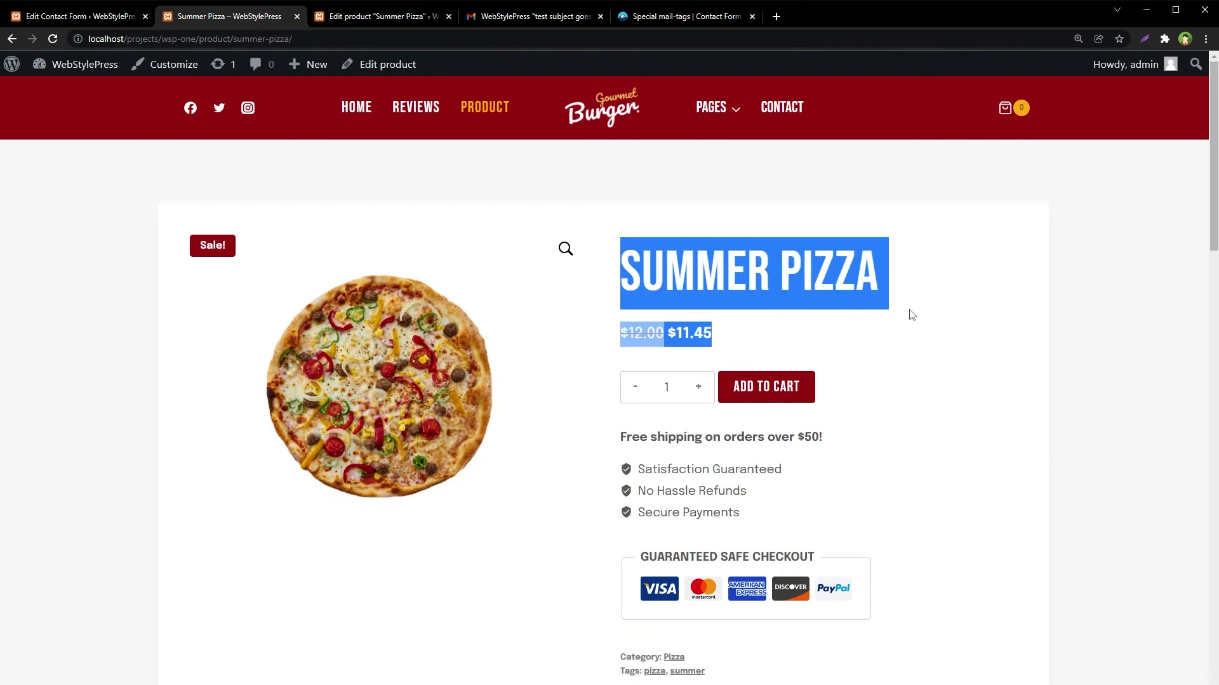
pyautogui.click(1020, 296)
pyautogui.scroll(-9, 1121, 444)
pyautogui.scroll(-3, 1061, 415)
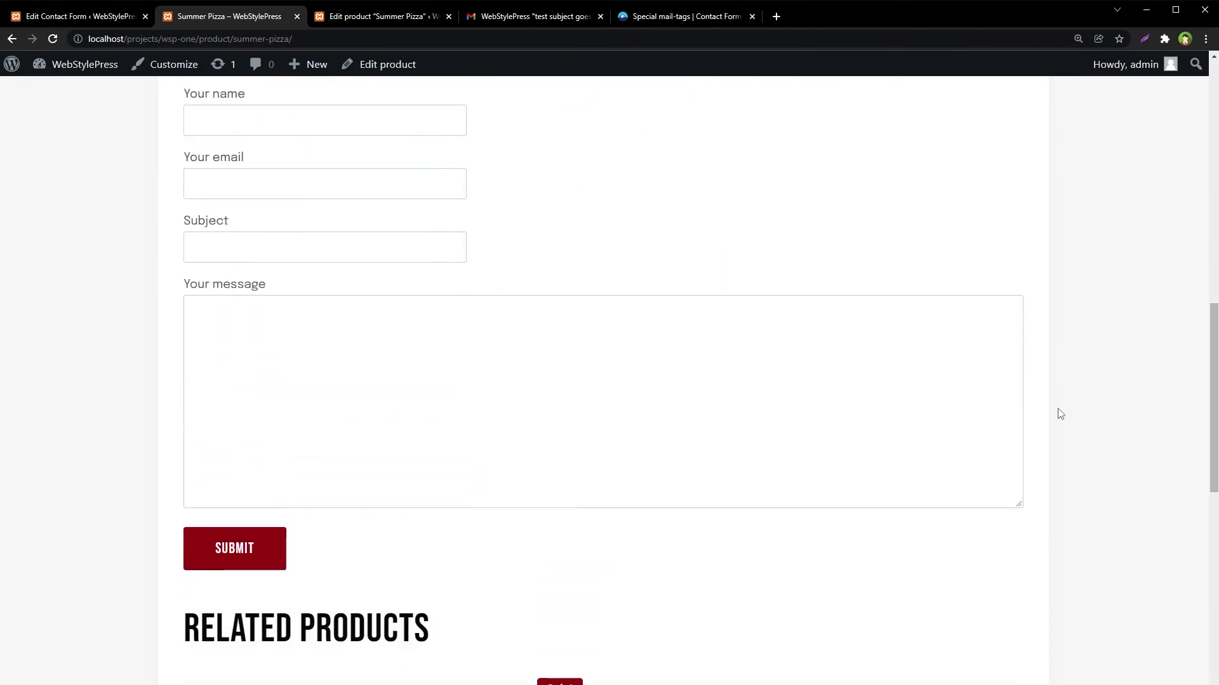
pyautogui.scroll(2, 1058, 413)
# - Fill in a test name and email, subject 'test subject', message 'test msg', and submit
pyautogui.click(339, 252)
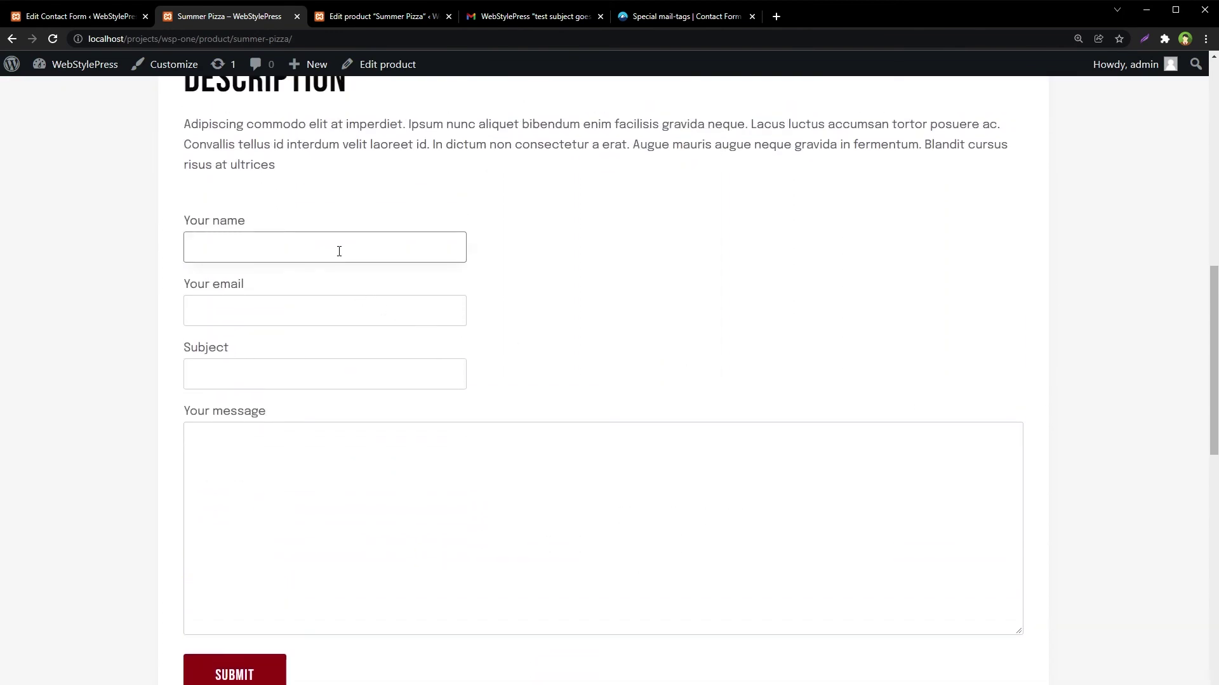
pyautogui.write('pizza boy')
pyautogui.press('Tab')
pyautogui.write('testpi')
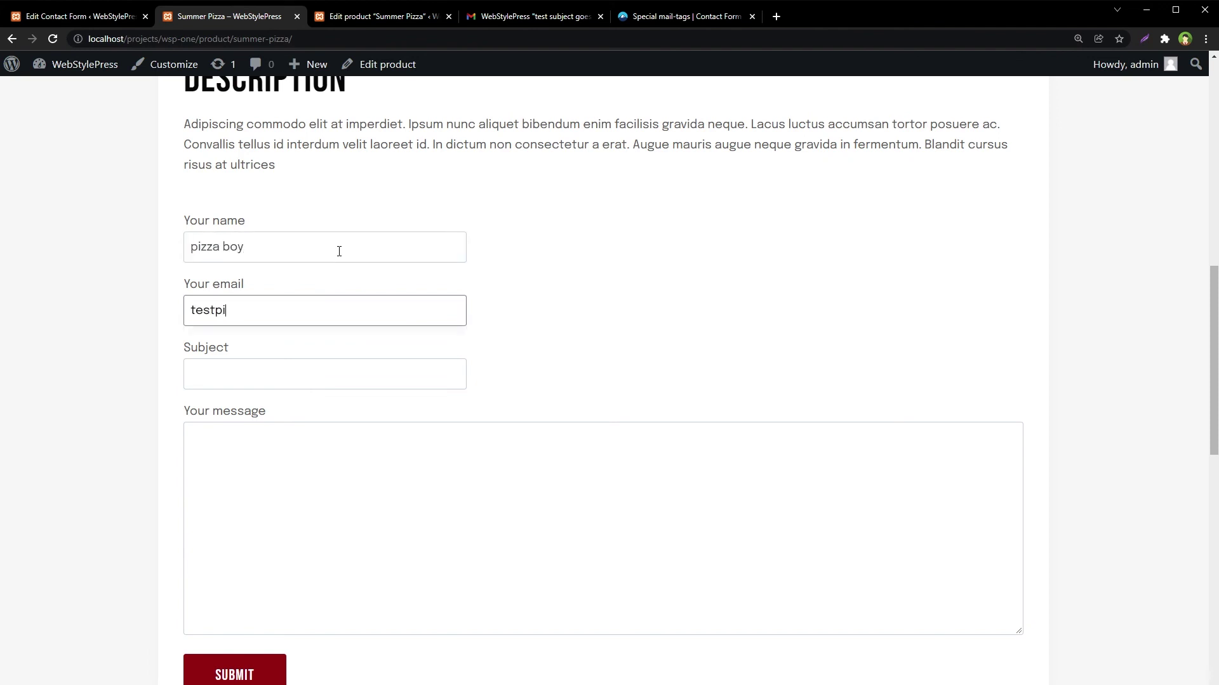
pyautogui.write('zza@test.com')
pyautogui.press('Tab')
pyautogui.write('test subject')
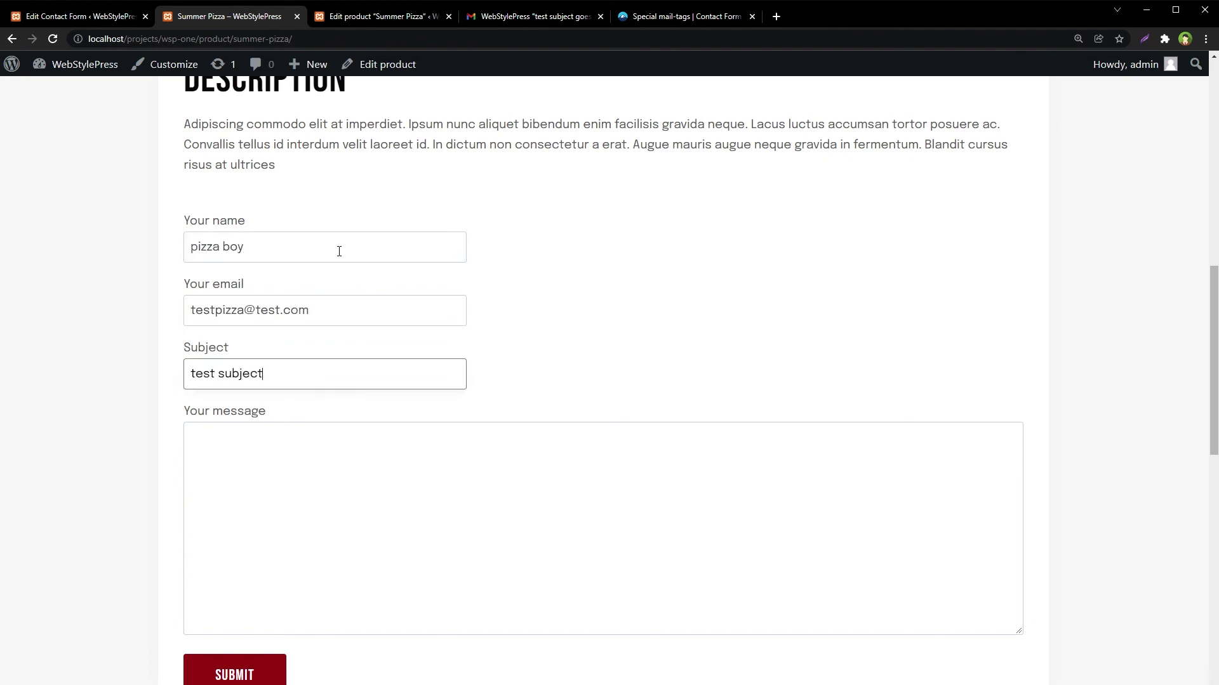
pyautogui.press('Tab')
pyautogui.write('test msg')
pyautogui.scroll(-3, 345, 305)
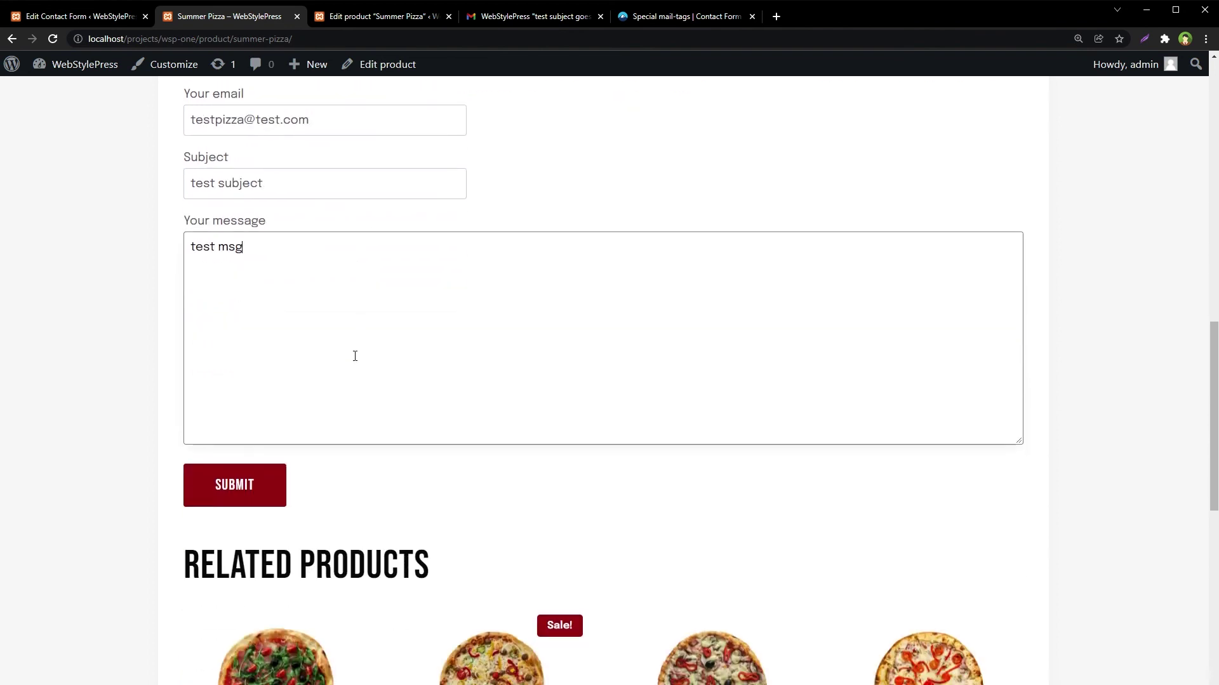
pyautogui.click(267, 476)
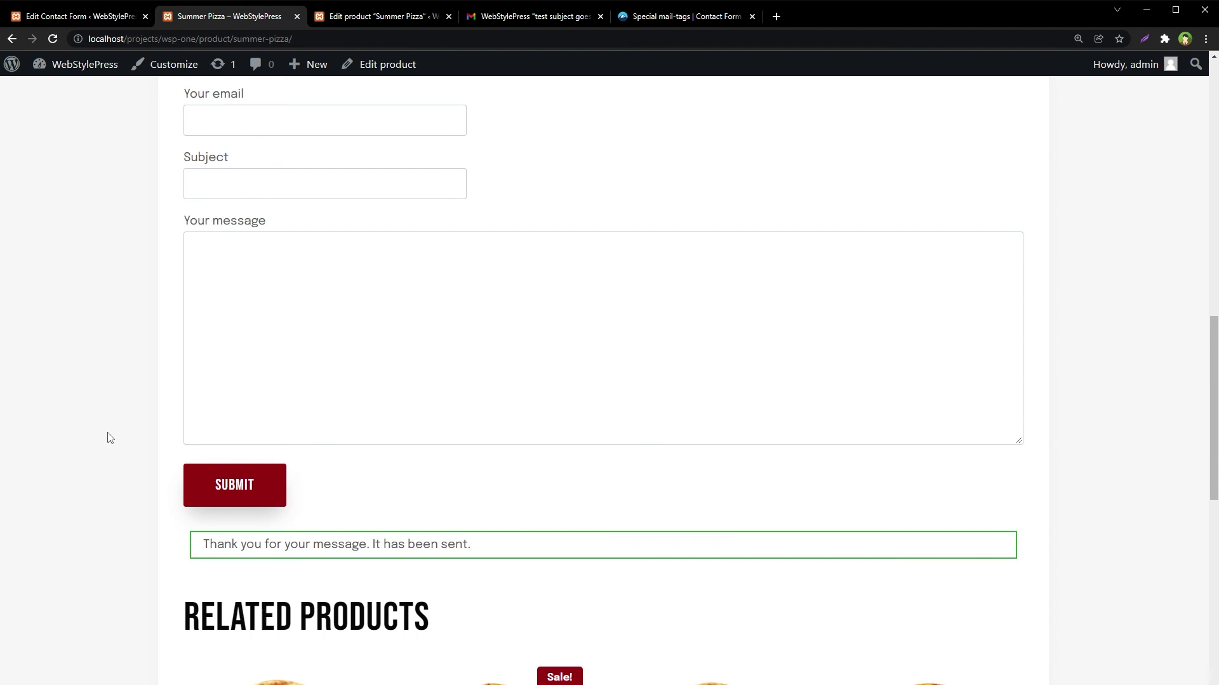
# - In Gmail, review the submitted name, email, subject and message in the new email
pyautogui.hotkey('ctrl', '4')
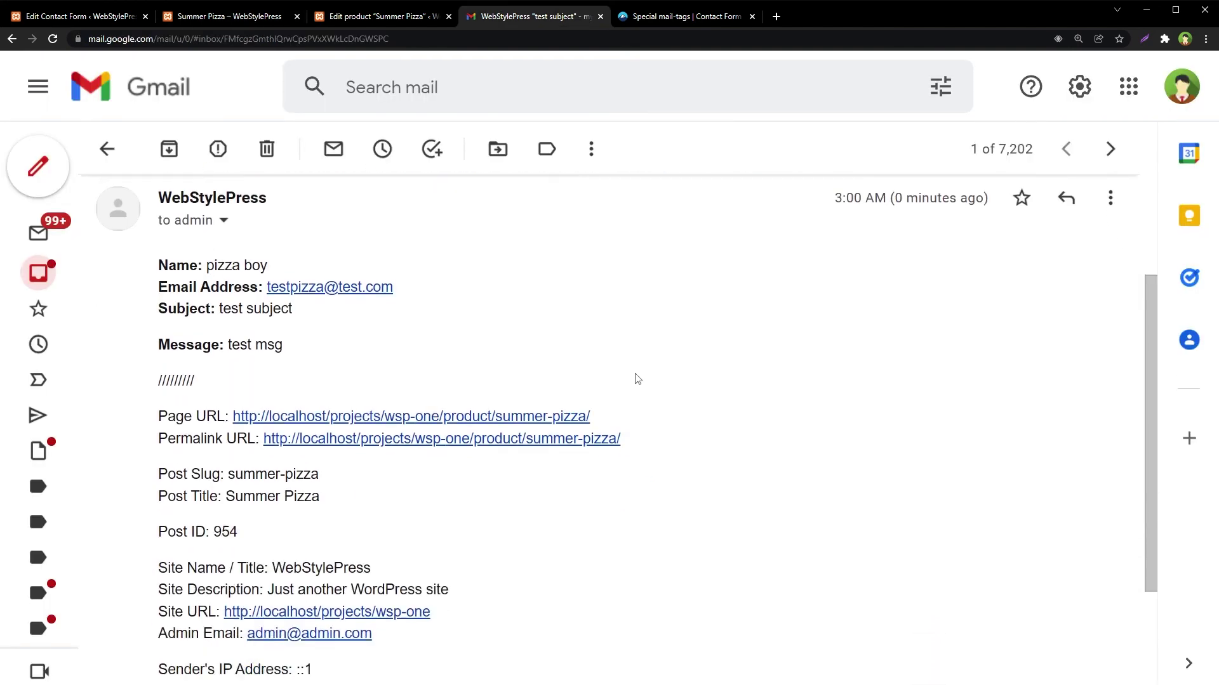
pyautogui.scroll(-1, 667, 367)
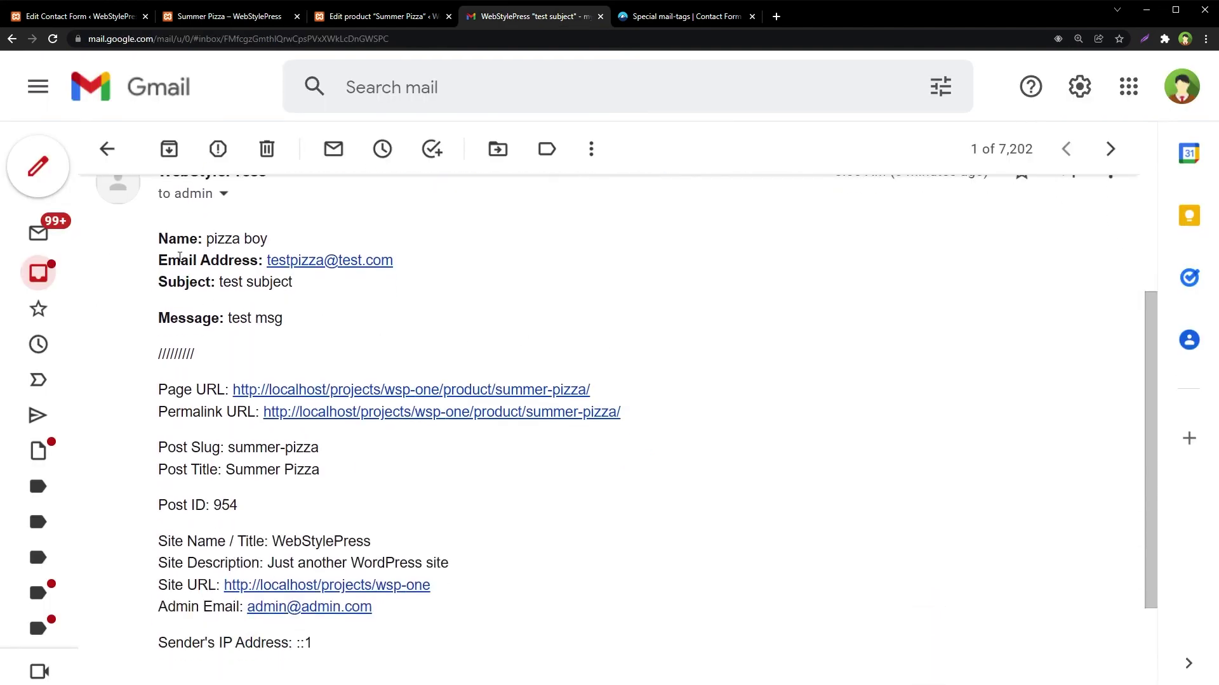
pyautogui.moveTo(172, 239); pyautogui.dragTo(348, 328)
pyautogui.click(420, 311)
# - Highlight the Page URL, slug summer-pizza, title and Post ID 954 lines
pyautogui.moveTo(591, 390); pyautogui.dragTo(235, 387)
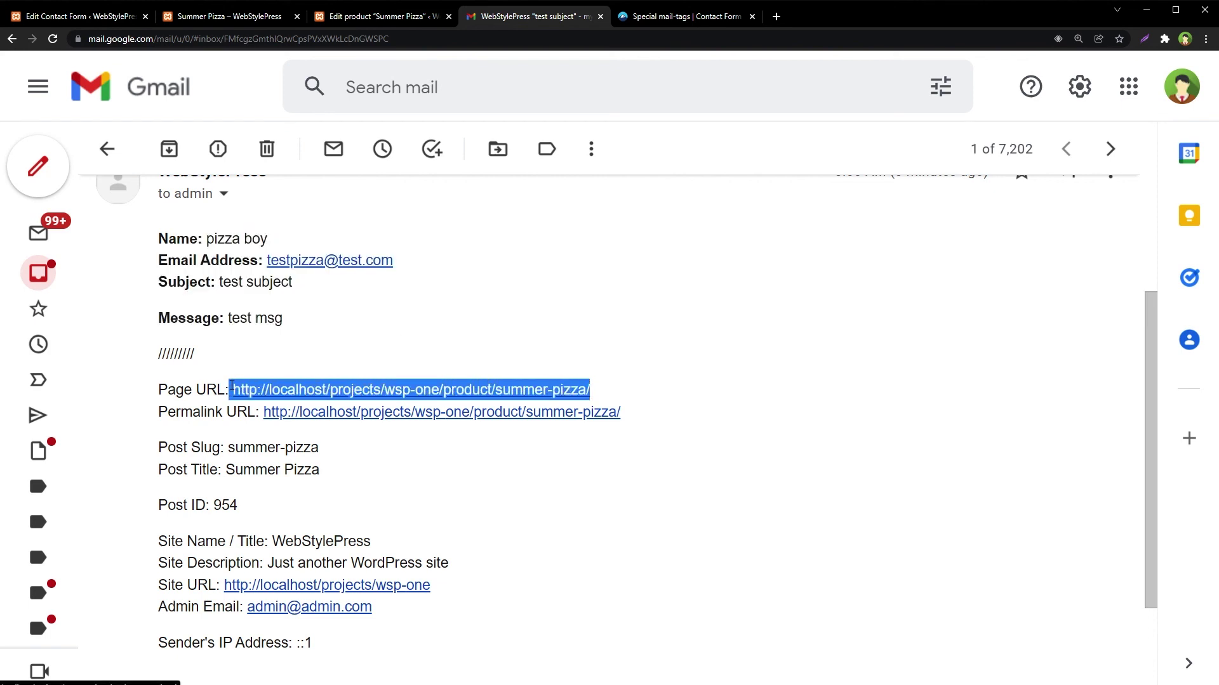
pyautogui.click(227, 462)
pyautogui.moveTo(228, 462); pyautogui.dragTo(231, 463)
pyautogui.click(251, 503)
pyautogui.moveTo(250, 503); pyautogui.dragTo(228, 503)
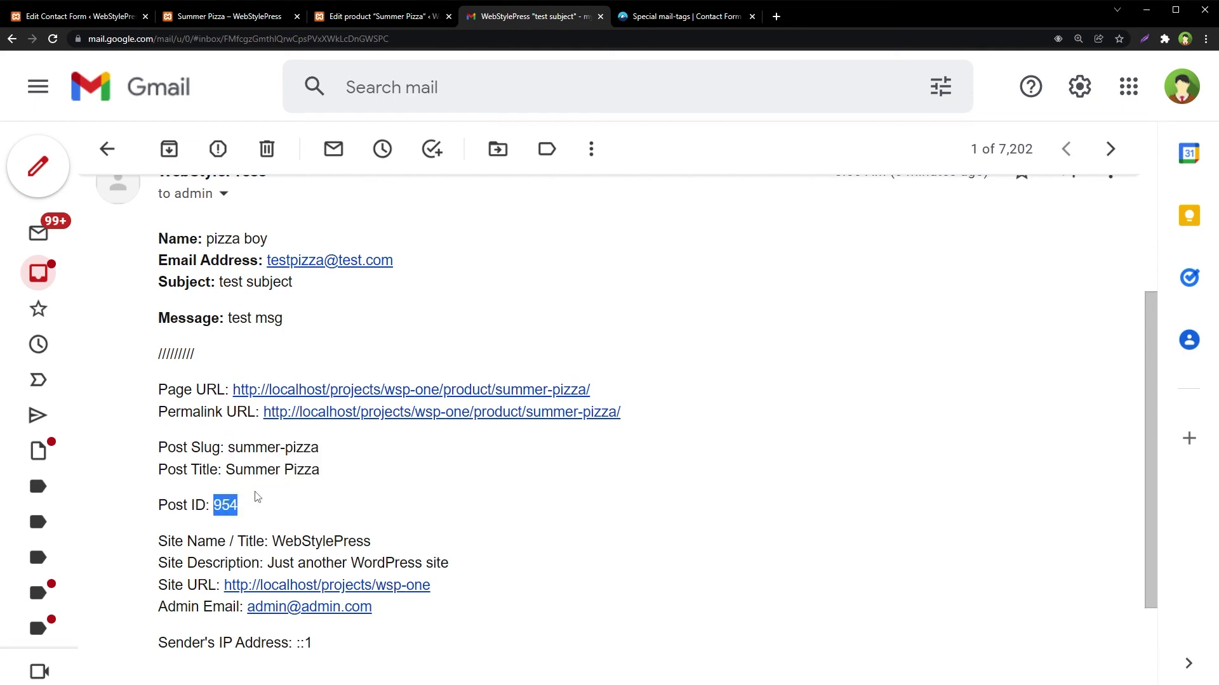
pyautogui.moveTo(369, 502); pyautogui.dragTo(160, 397)
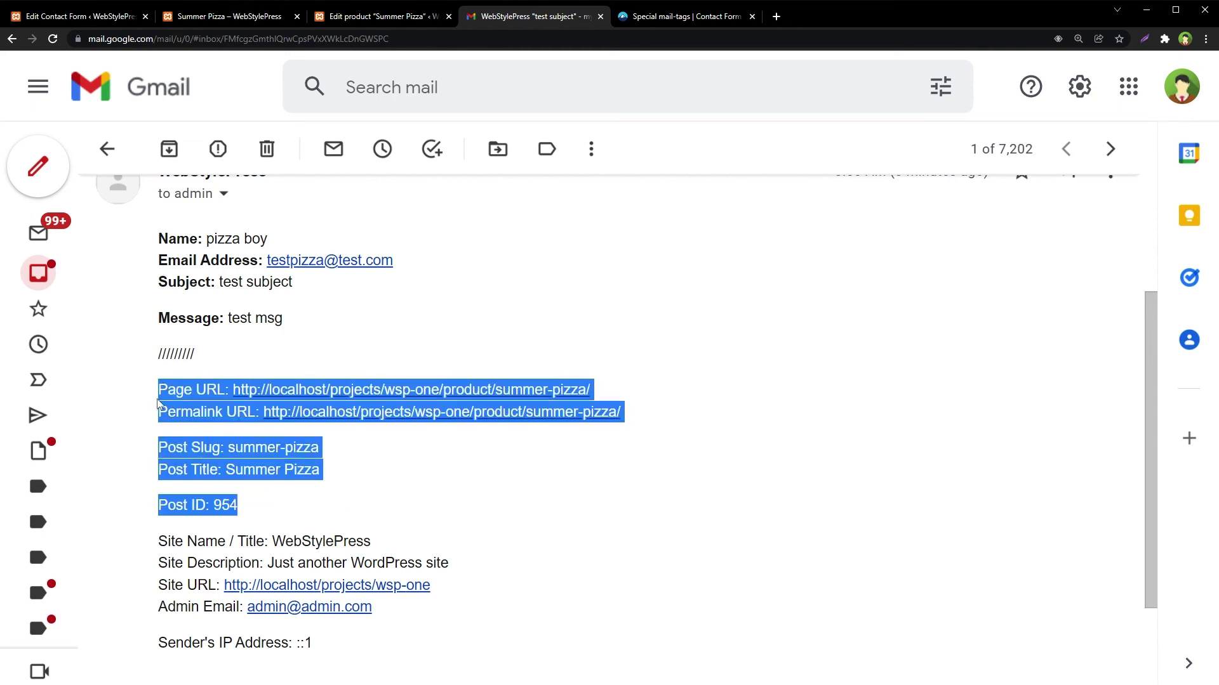
pyautogui.click(346, 476)
pyautogui.moveTo(254, 508); pyautogui.dragTo(159, 400)
# - Switch back to the Summer Pizza – WebStylePress browser tab with Ctrl+2
pyautogui.hotkey('ctrl', '2')
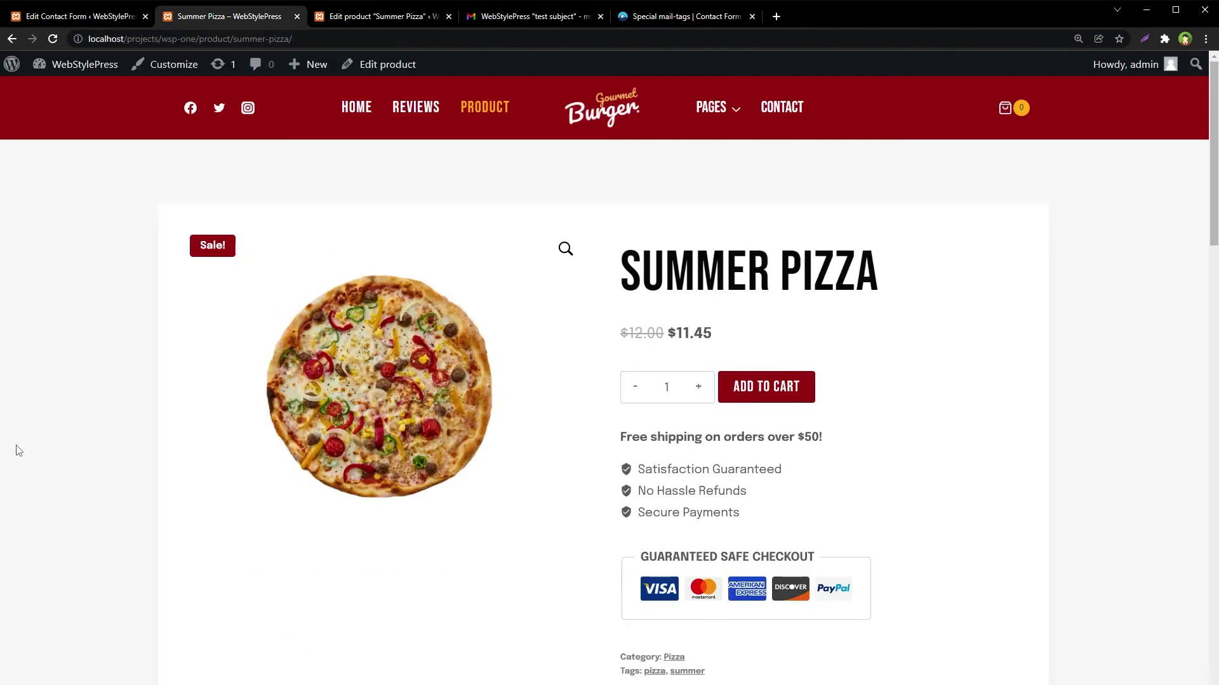